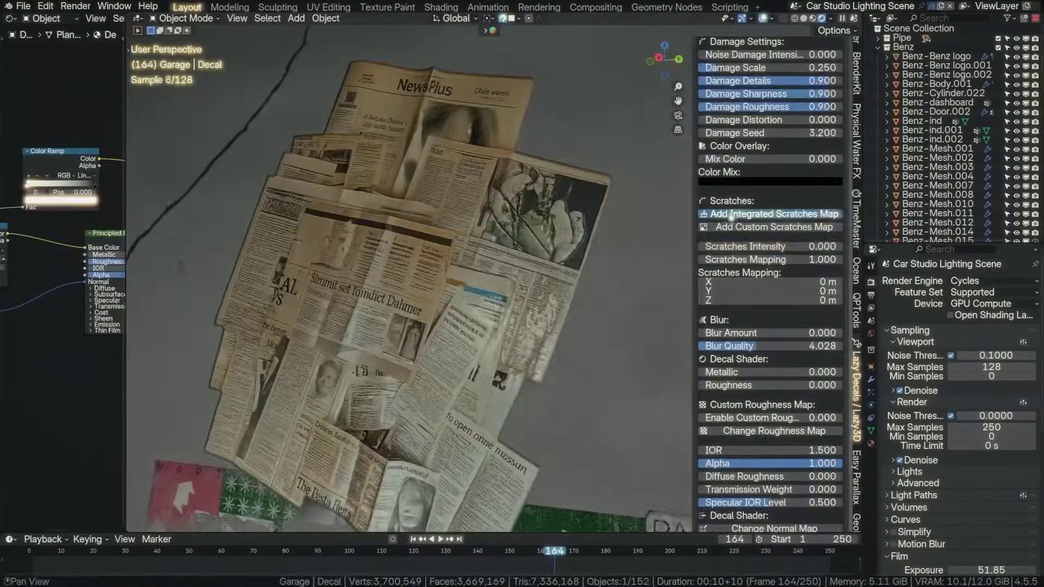
Raise the decal's scratches intensity, then duplicate the tree's leaf clump and place it left.
left_click(774, 213)
left_click_drag(770, 246, 800, 246)
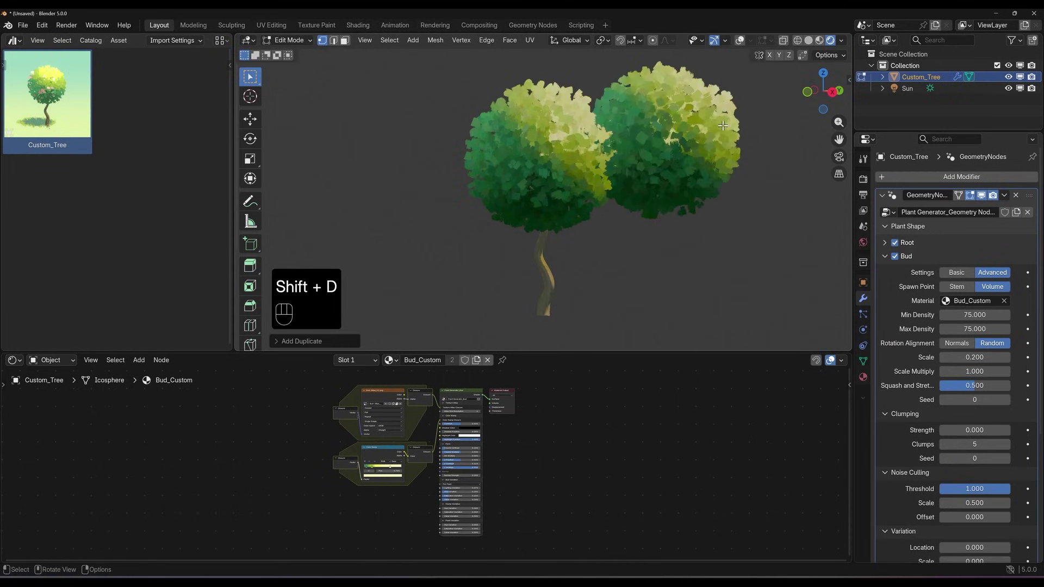
left_click(723, 126)
key("g")
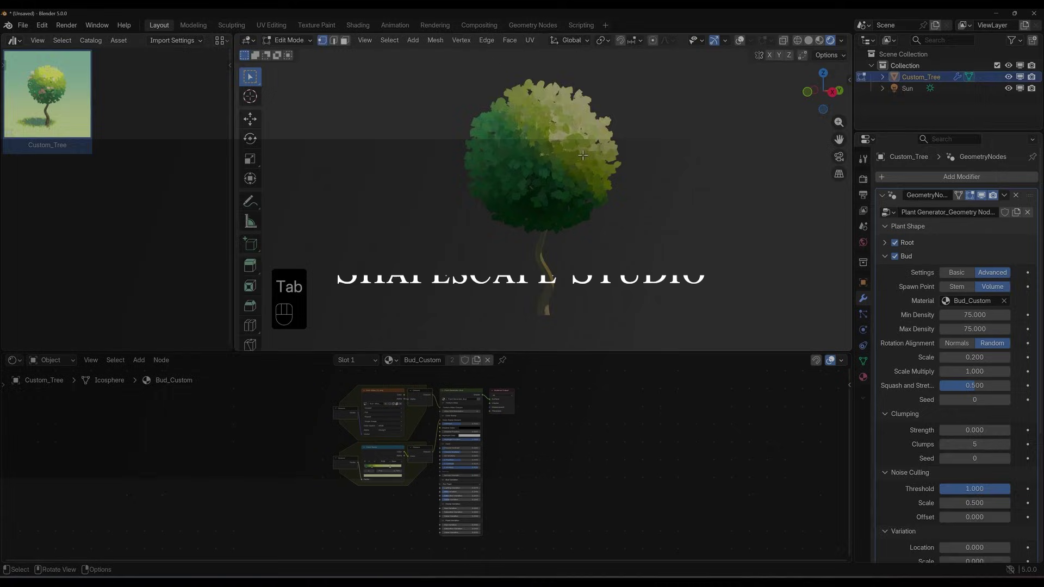
key("shift+d")
Scale the copied leaf clump and add another enlarged copy on the left, then return to Object Mode.
key("s")
key("g")
key("shift+d")
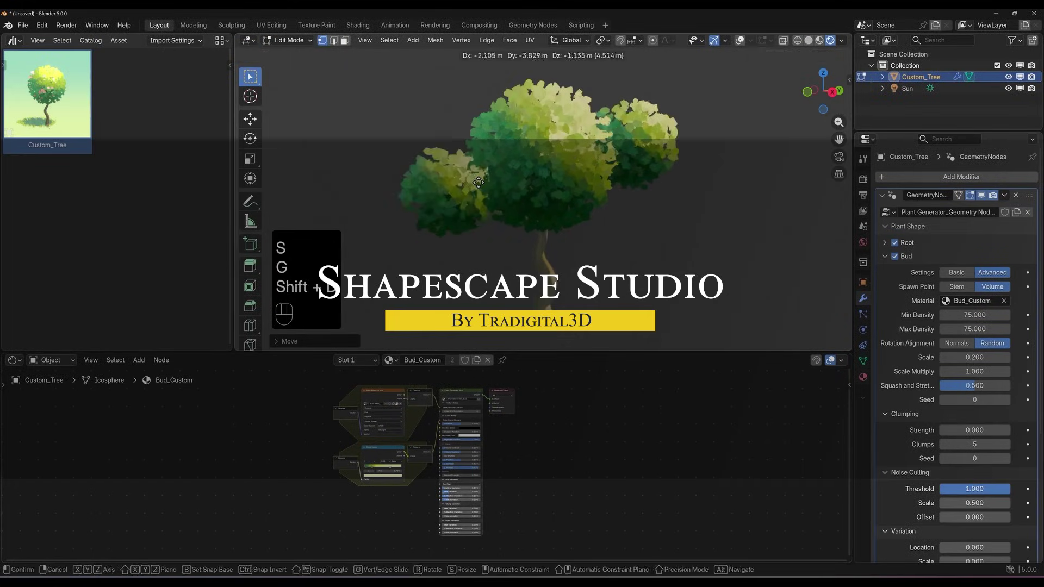
left_click(478, 182)
key("s")
left_click(468, 185)
key("Tab")
scroll(904, 183, "down", 2)
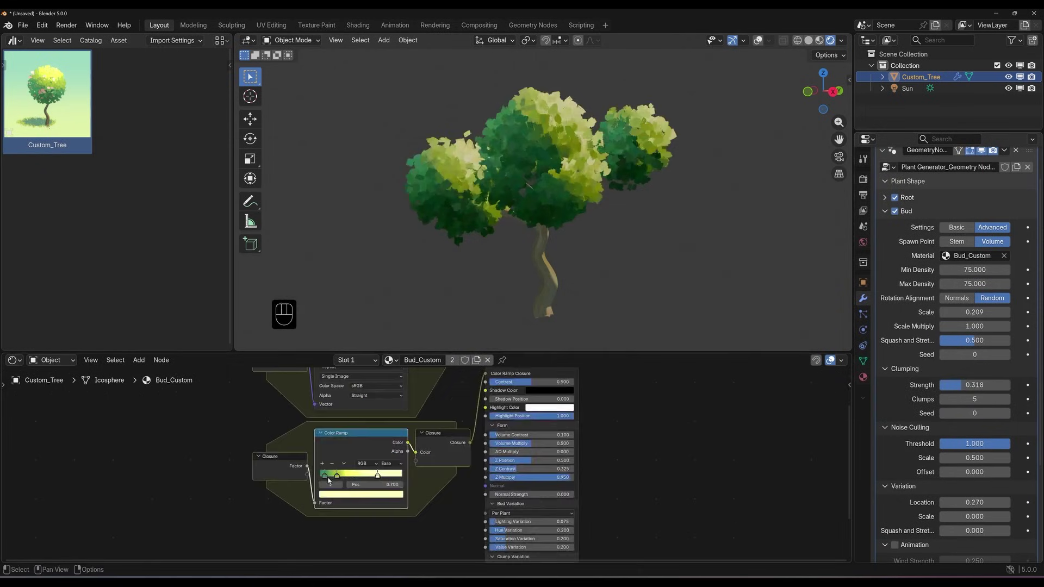
Tint the tree's foliage teal through the bud material's colour ramp stop.
left_click(326, 475)
left_click(359, 494)
left_click_drag(356, 388, 351, 376)
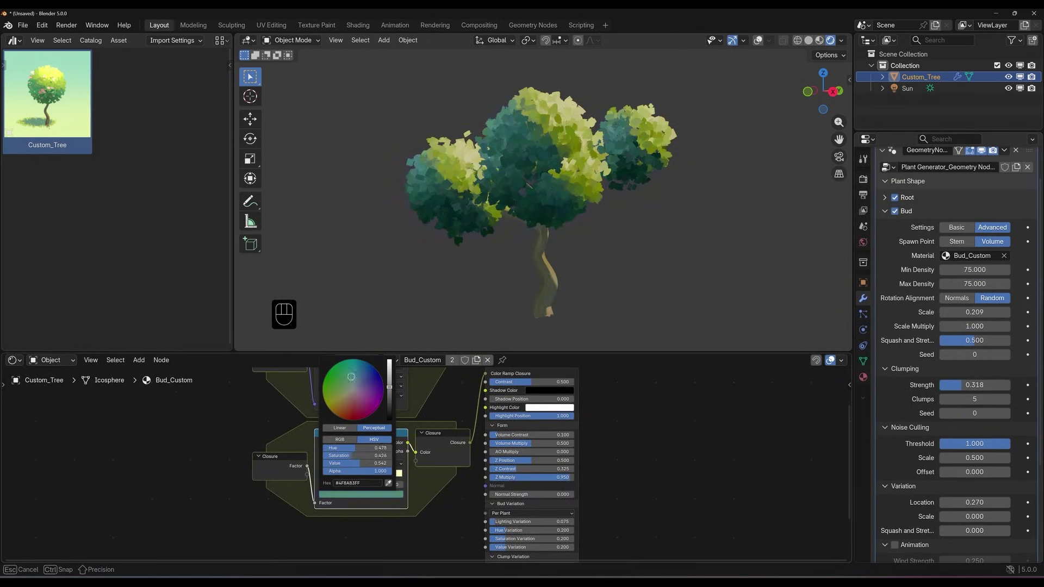
left_click_drag(383, 449, 385, 449)
middle_click_drag(419, 468, 437, 538)
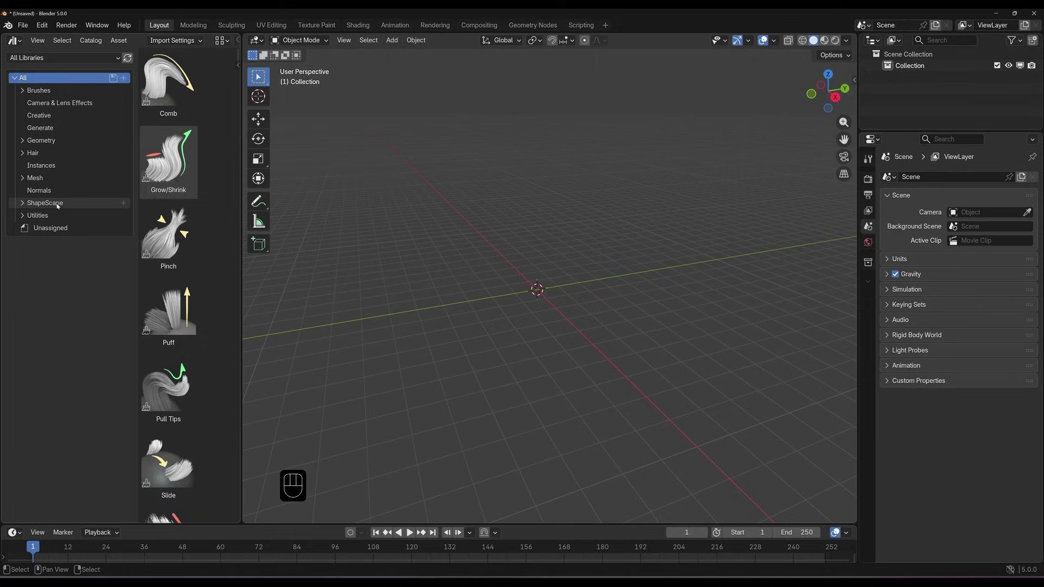
Place the Custom_Tree asset from ShapeScape > Custom into the scene, undoing extra copies.
left_click(45, 202)
left_click(46, 227)
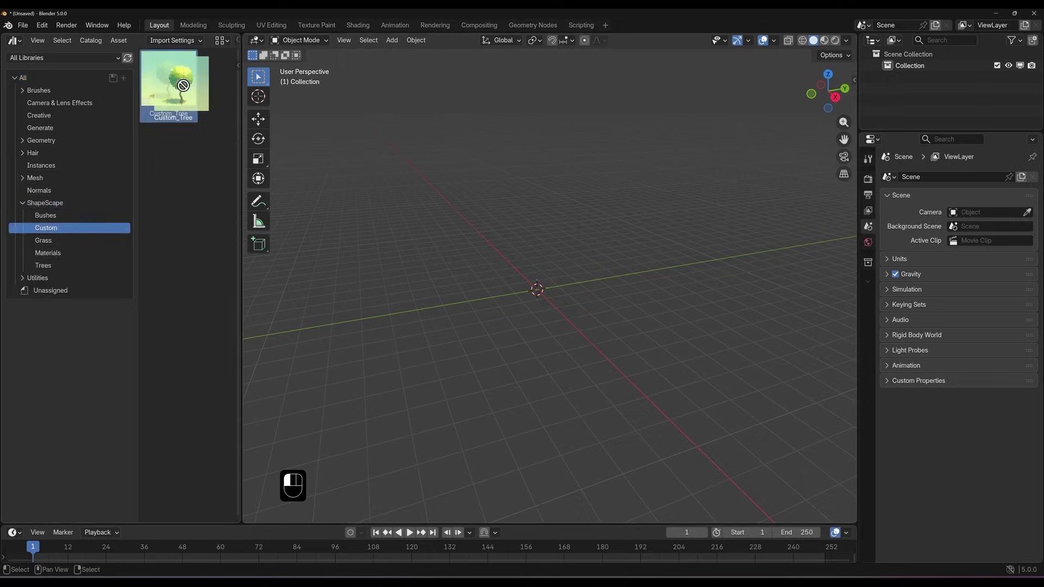
left_click_drag(168, 81, 560, 172)
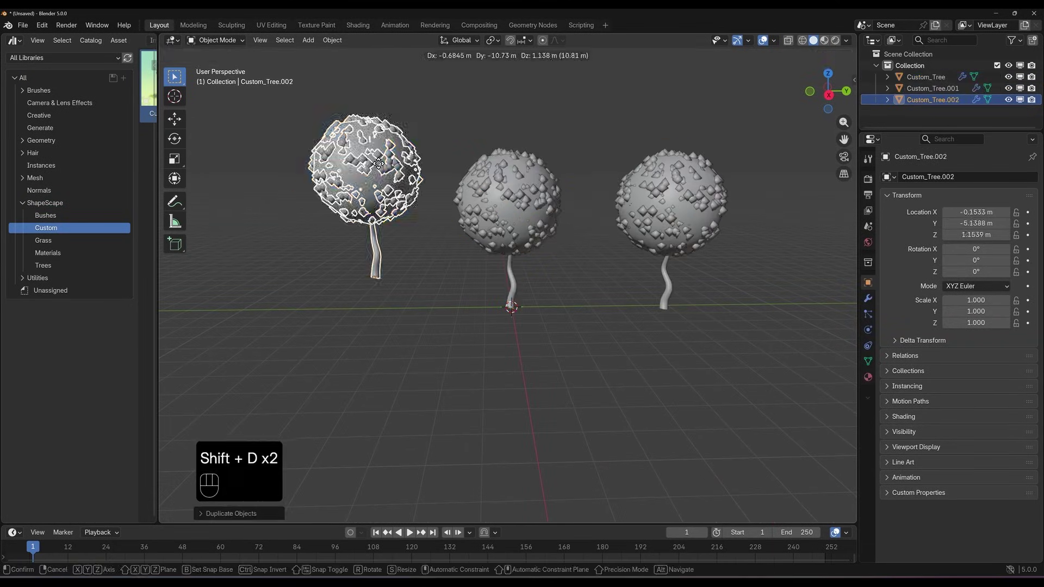
key("shift+d")
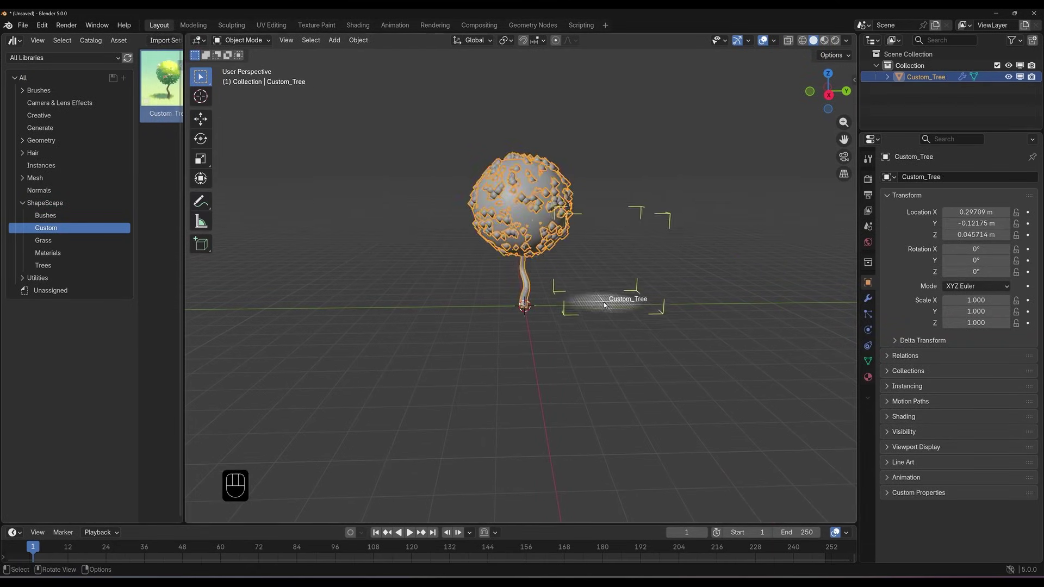
key("ctrl+z")
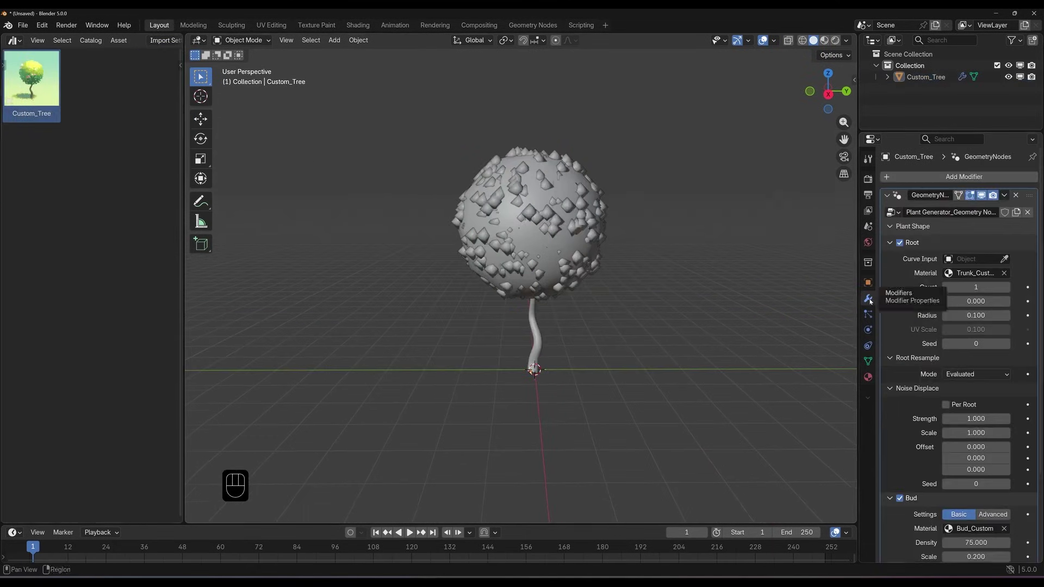
Turn the bottom area into the Shader Editor and position the added Sun light.
left_click(12, 532)
left_click(66, 485)
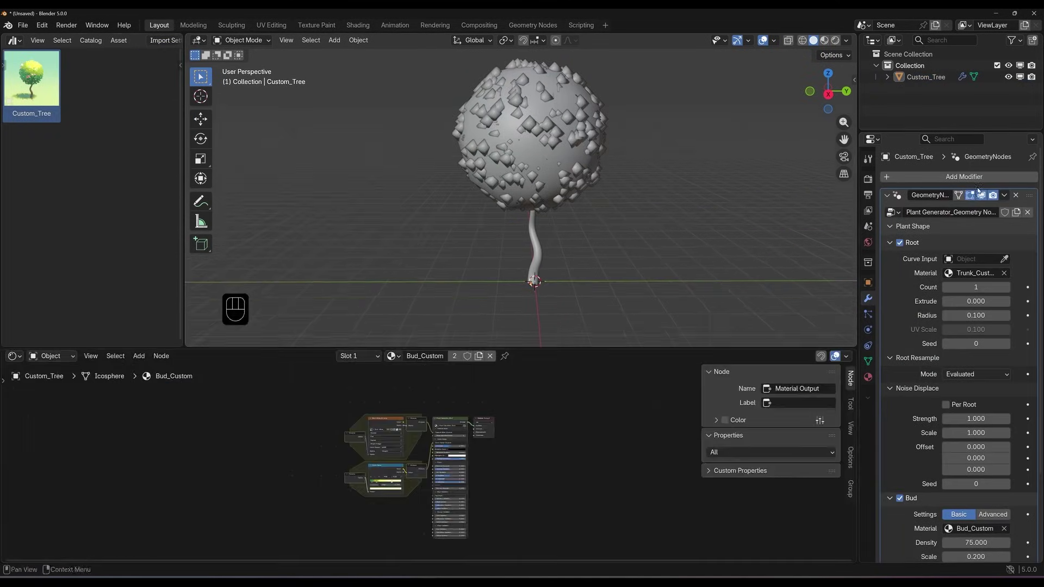
left_click(981, 194)
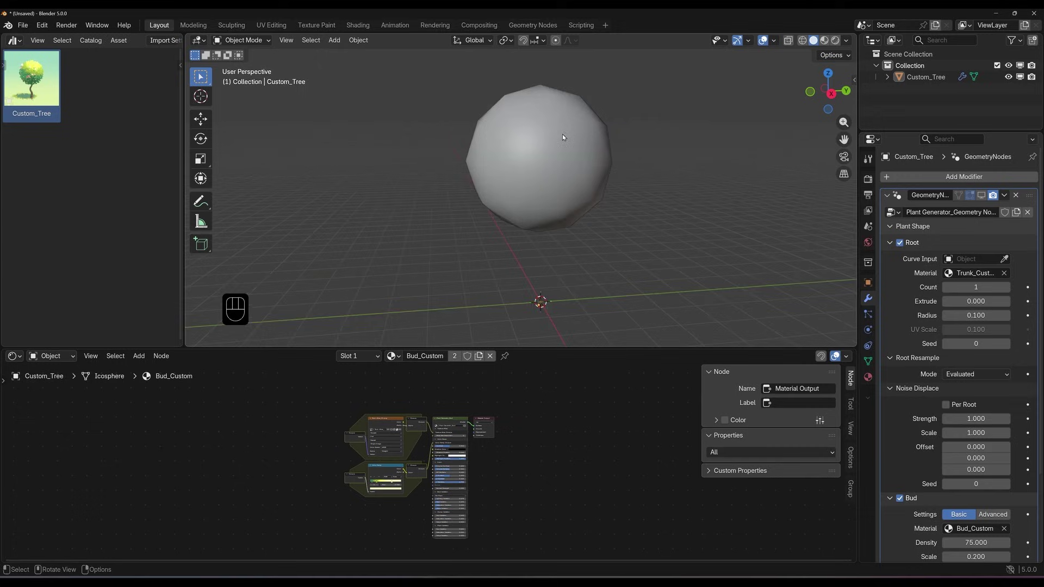
middle_click_drag(762, 234, 798, 216)
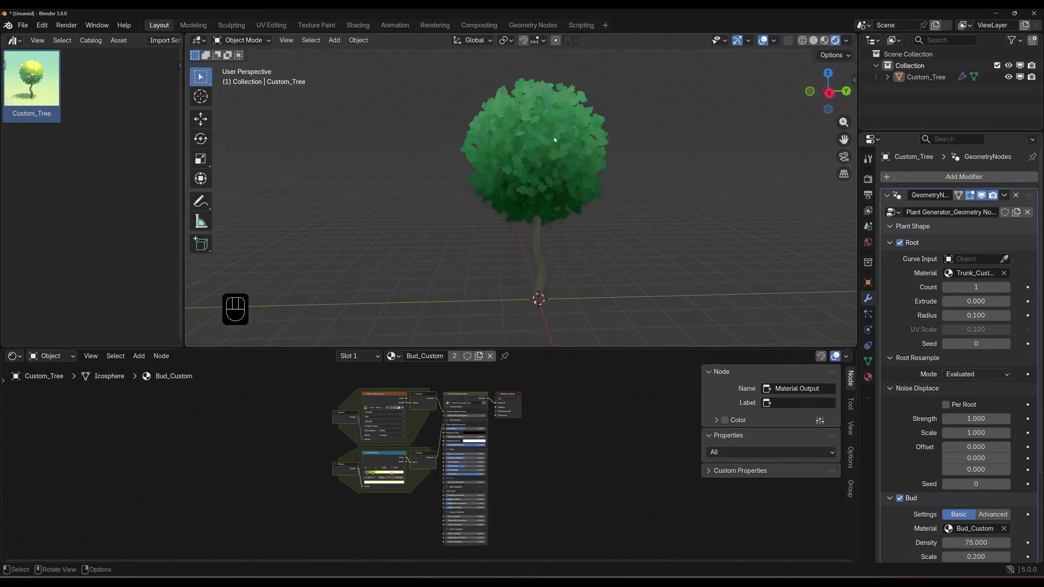
scroll(589, 165, "up", 5)
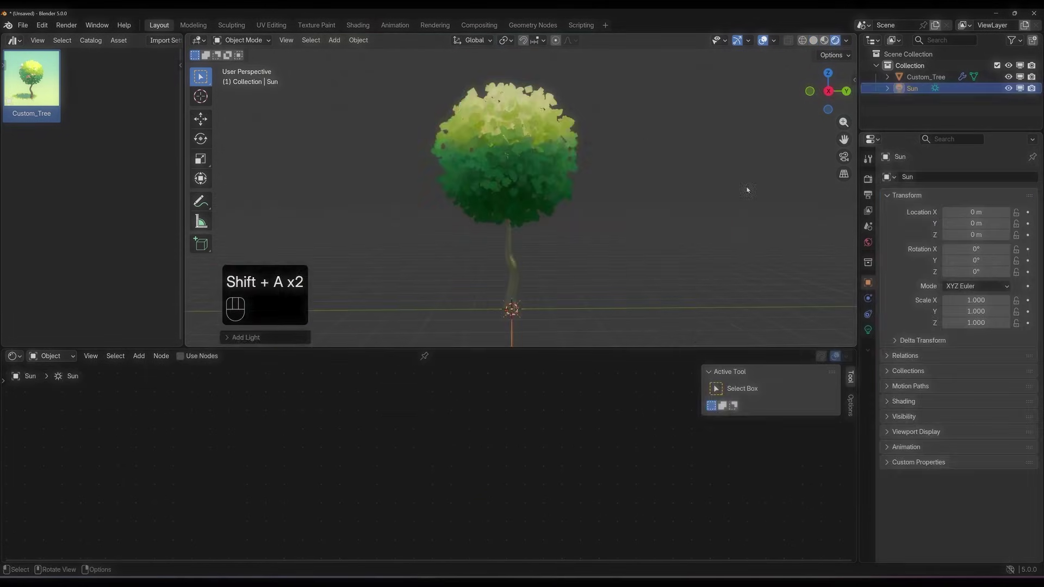
key("g")
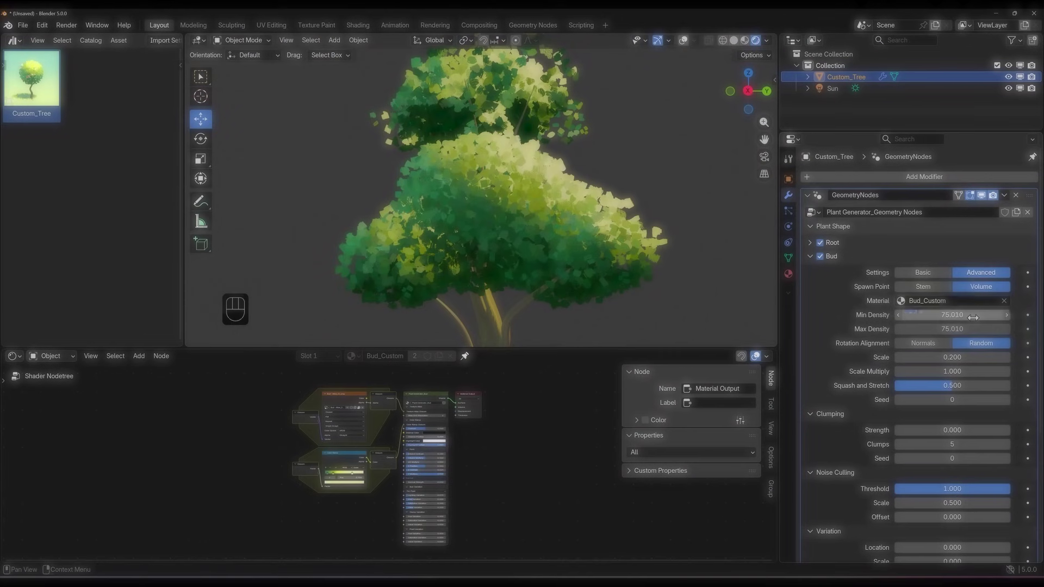
Align bud rotation to Normals and set the variation location to 0.260.
double_click(973, 318)
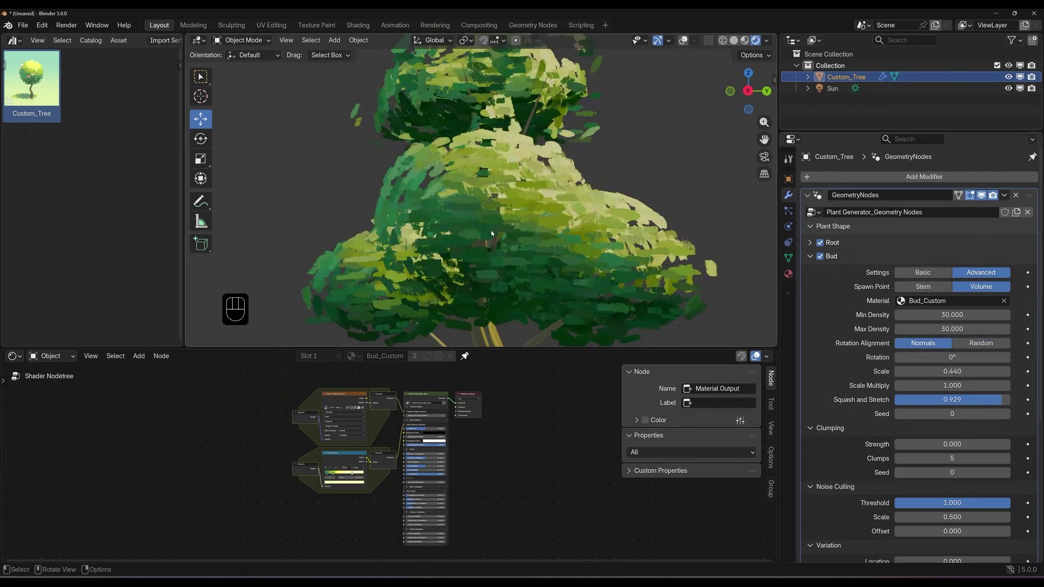
left_click(935, 344)
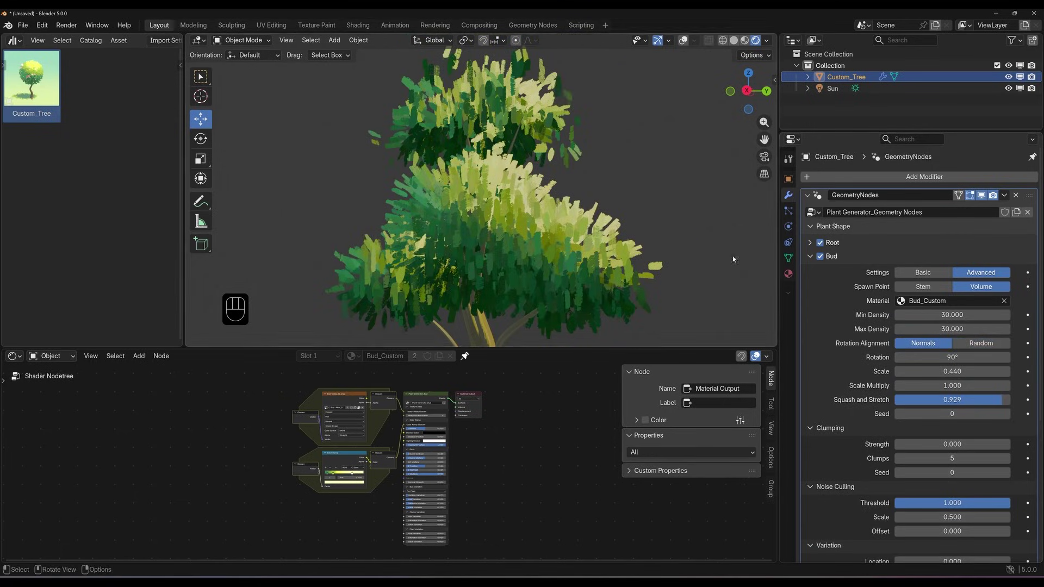
scroll(1025, 408, "down", 2)
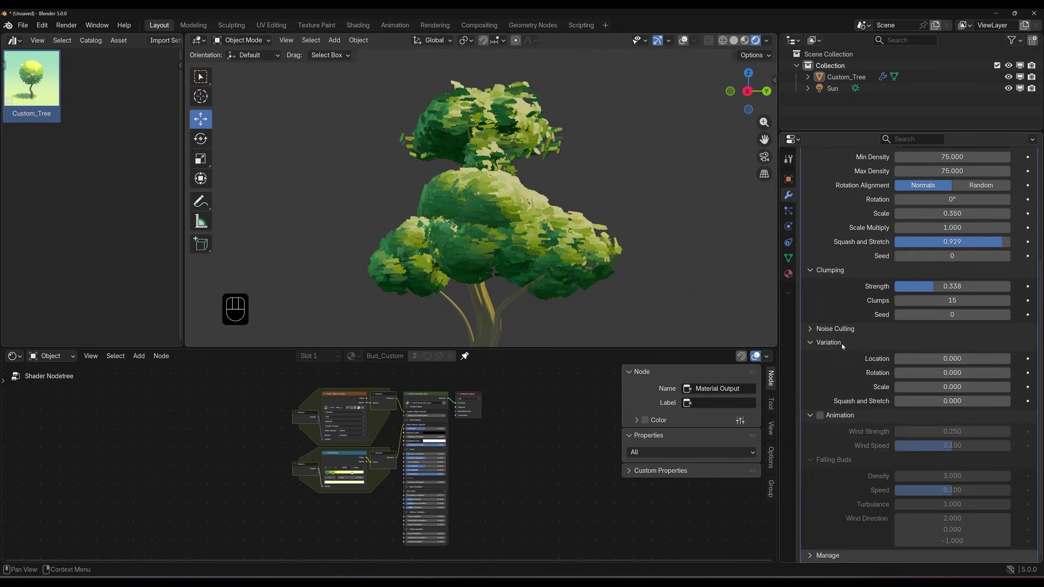
left_click_drag(953, 358, 978, 359)
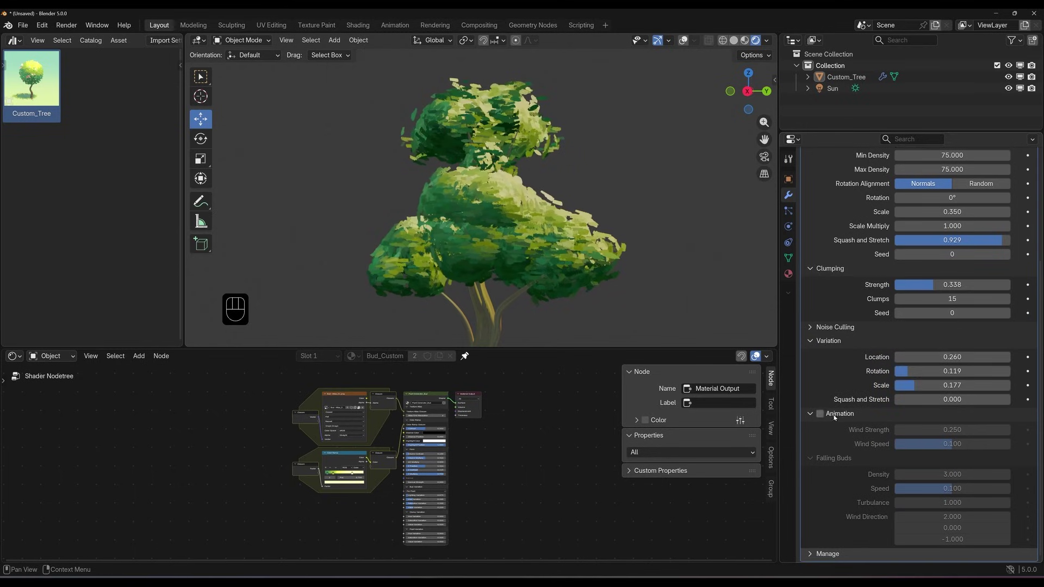
Enable wind animation with Wind Strength 0.150 and preview the playback.
left_click(820, 414)
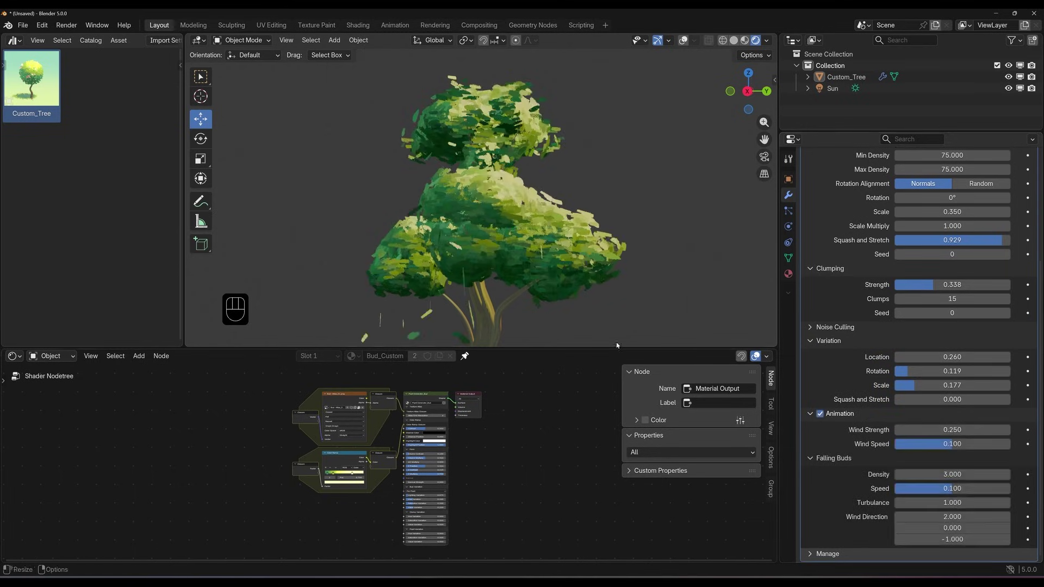
key("space")
key("space")
left_click_drag(953, 429, 924, 429)
key("space")
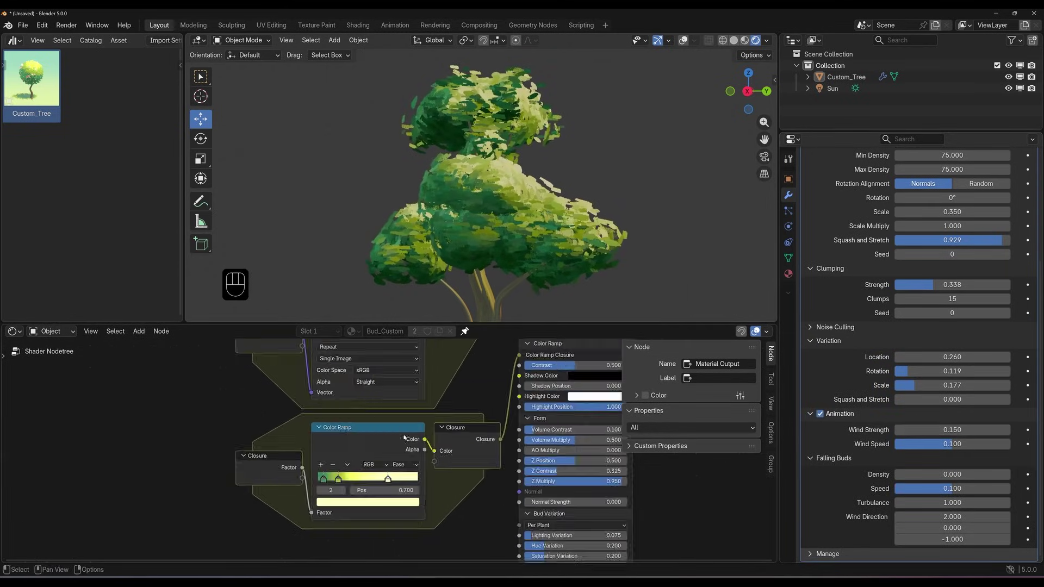
Lighten the foliage ramp colours and adjust Volume Multiply and Z Multiply shading.
left_click(362, 489)
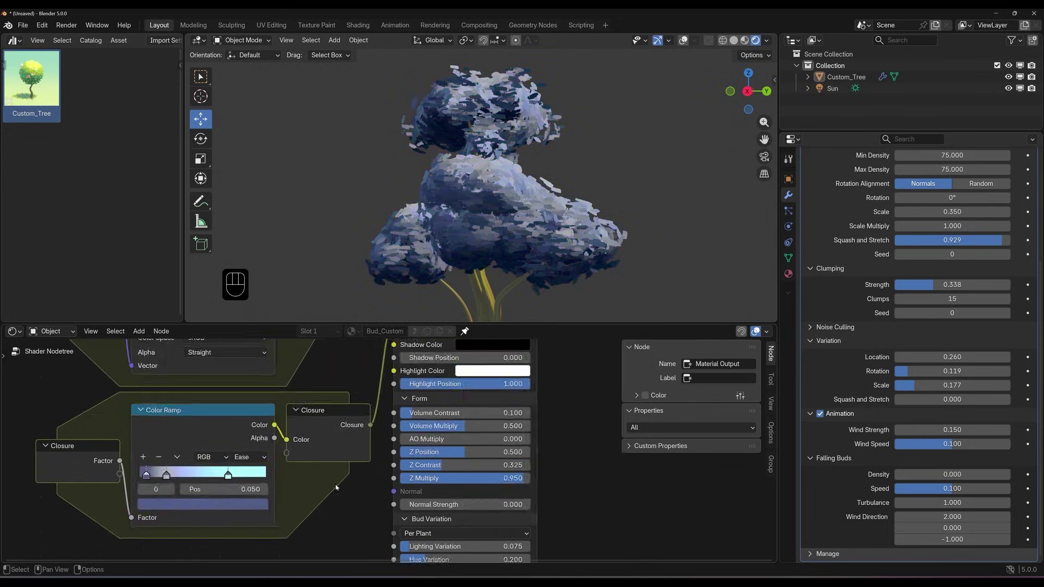
scroll(272, 451, "up", 3)
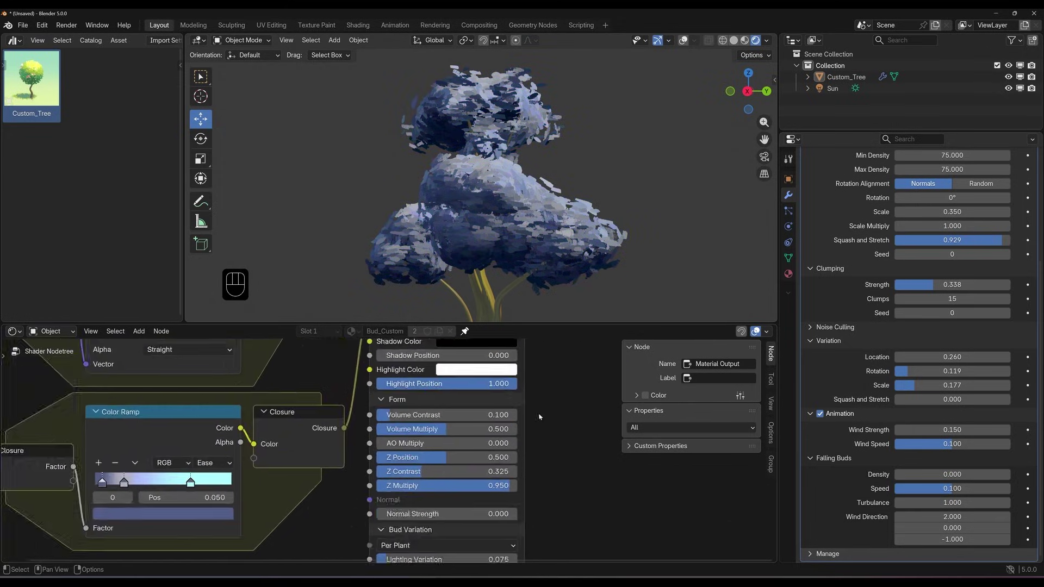
mouse_move(421, 403)
left_mouse_down()
mouse_move(465, 404)
mouse_move(401, 404)
left_mouse_up()
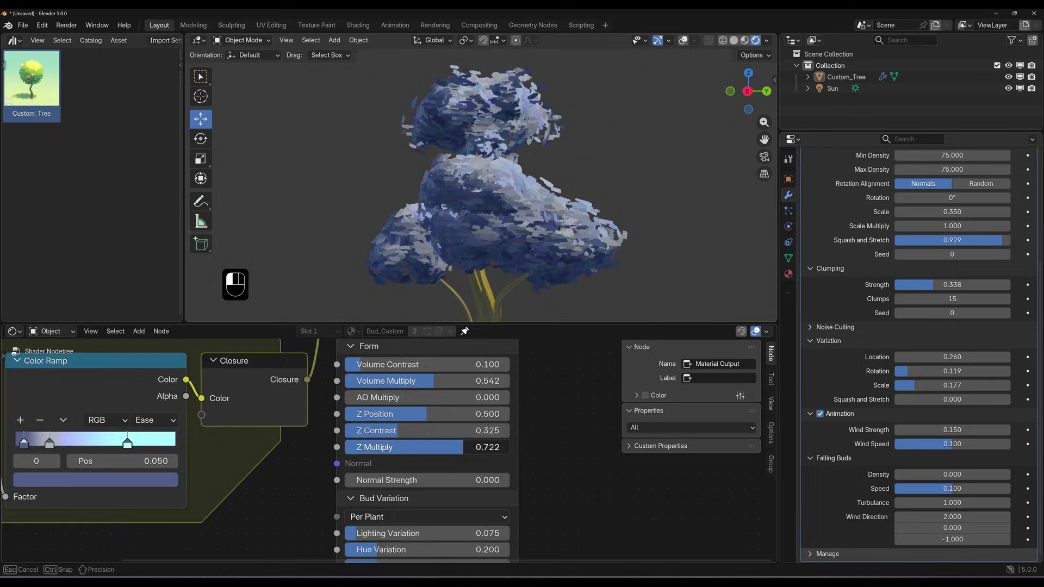
middle_click_drag(522, 557, 541, 457)
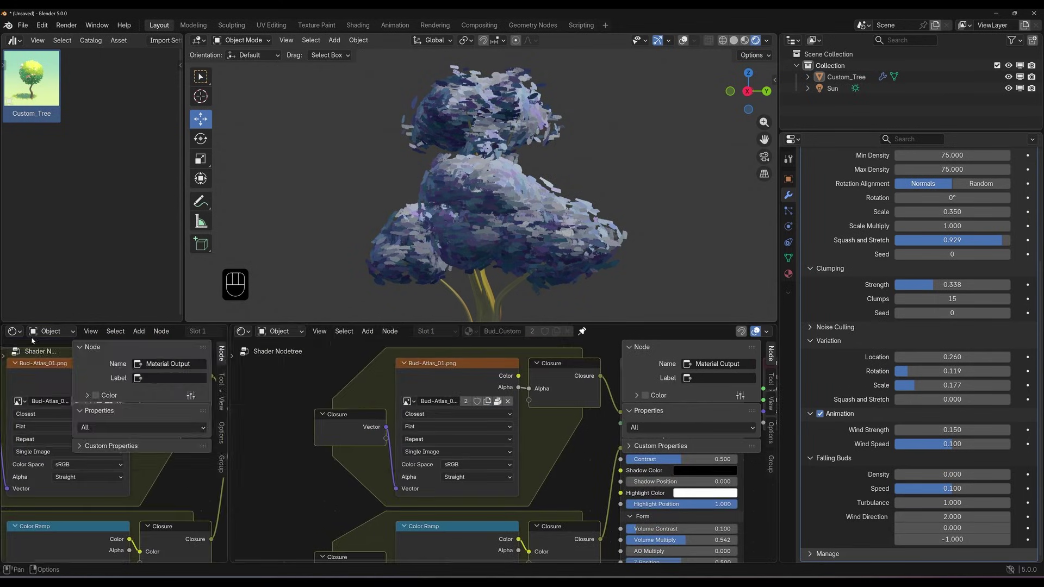
Show the bud atlas in an Image Editor and switch it to Bud-Atlas_03.
left_click(12, 331)
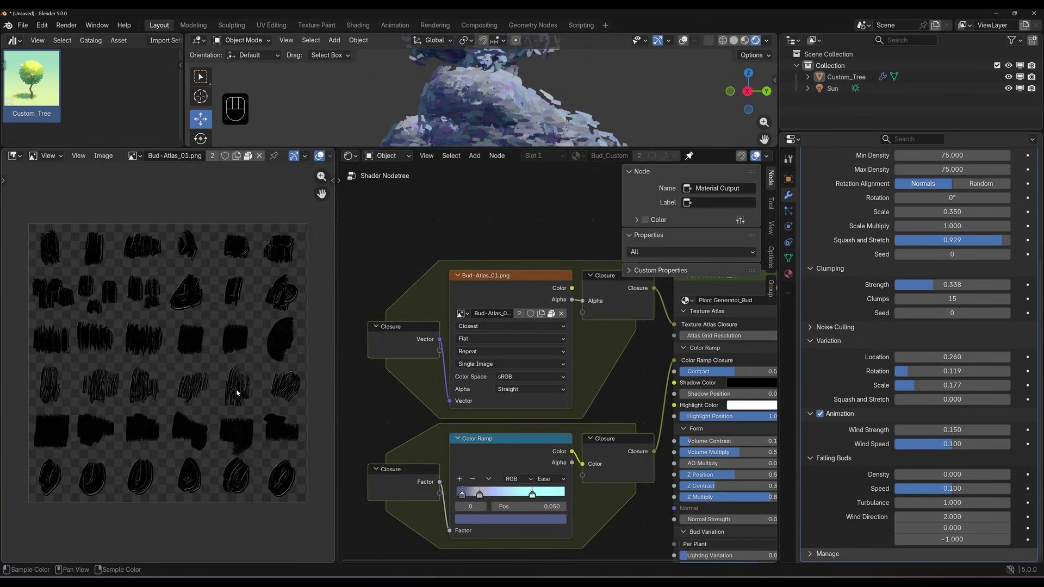
scroll(634, 335, "up", 2)
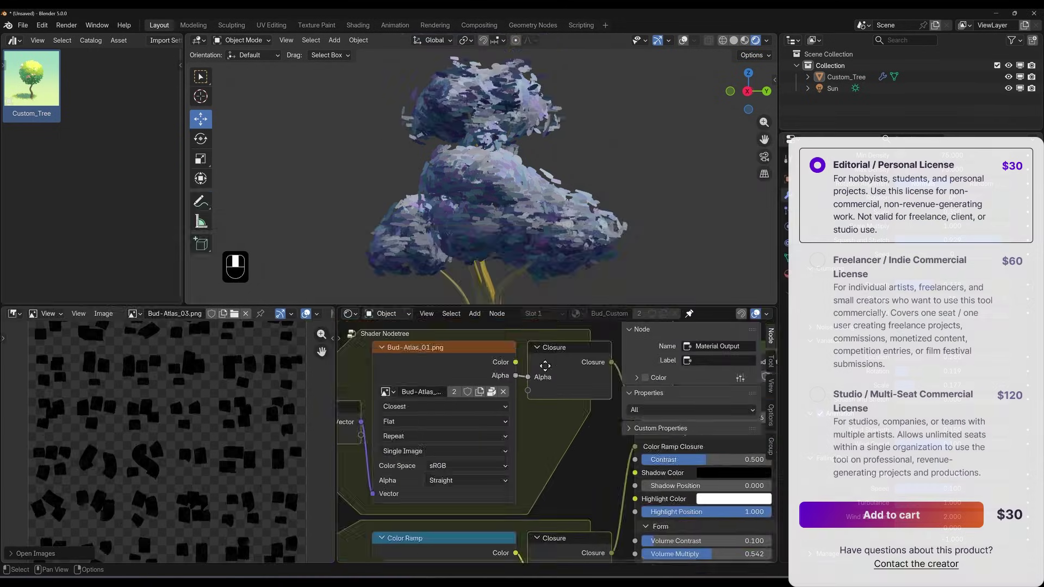
left_click(364, 378)
left_click(430, 236)
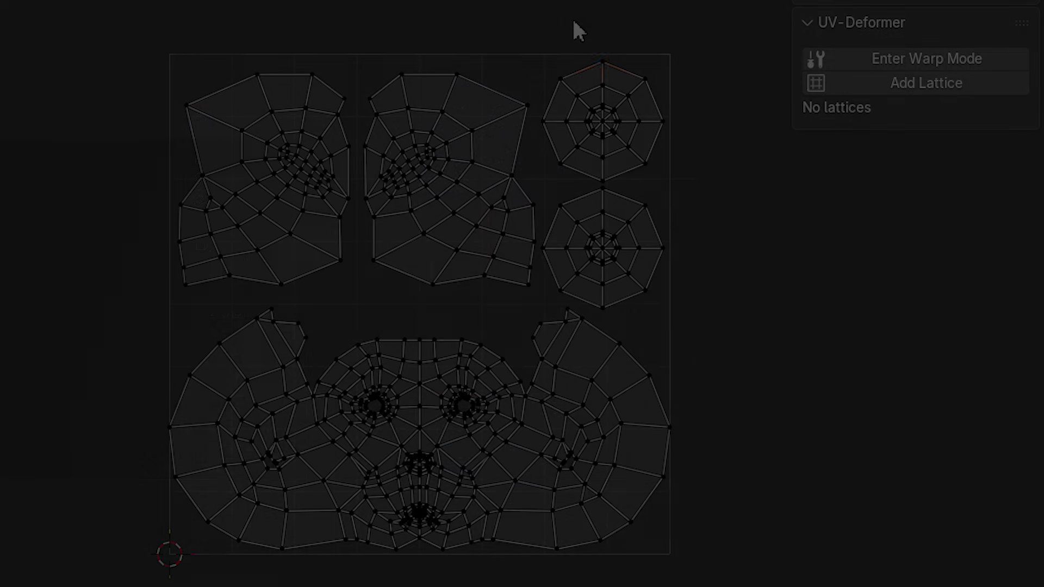
Box-select the top-right UV island and add a 3×3 lattice around it.
key("b")
left_click_drag(667, 176, 669, 178)
left_click(909, 81)
left_click(860, 152)
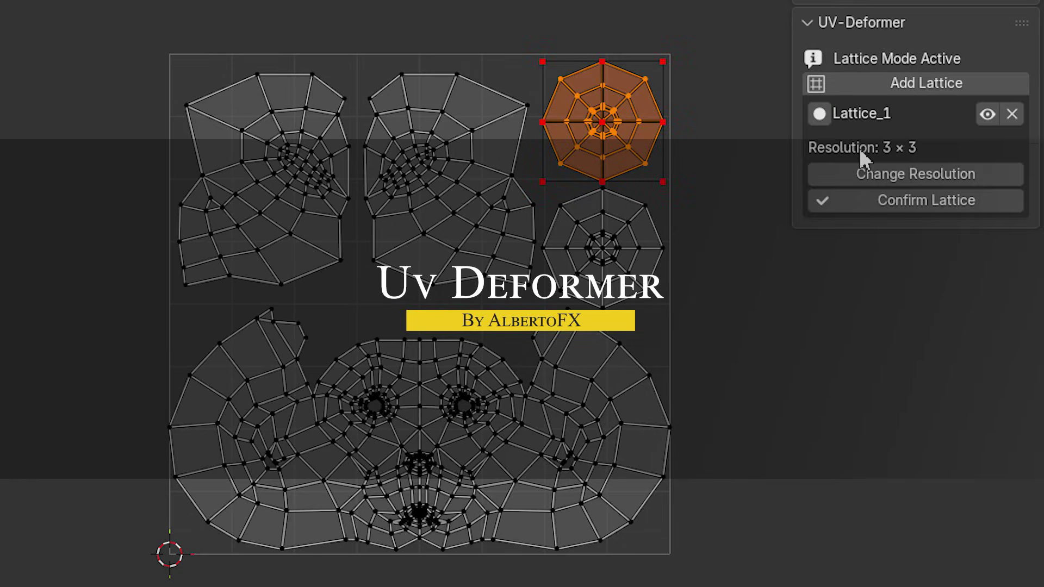
Select the eye UV island and wrap it in a second 3×3 lattice.
key("alt+a")
key("b")
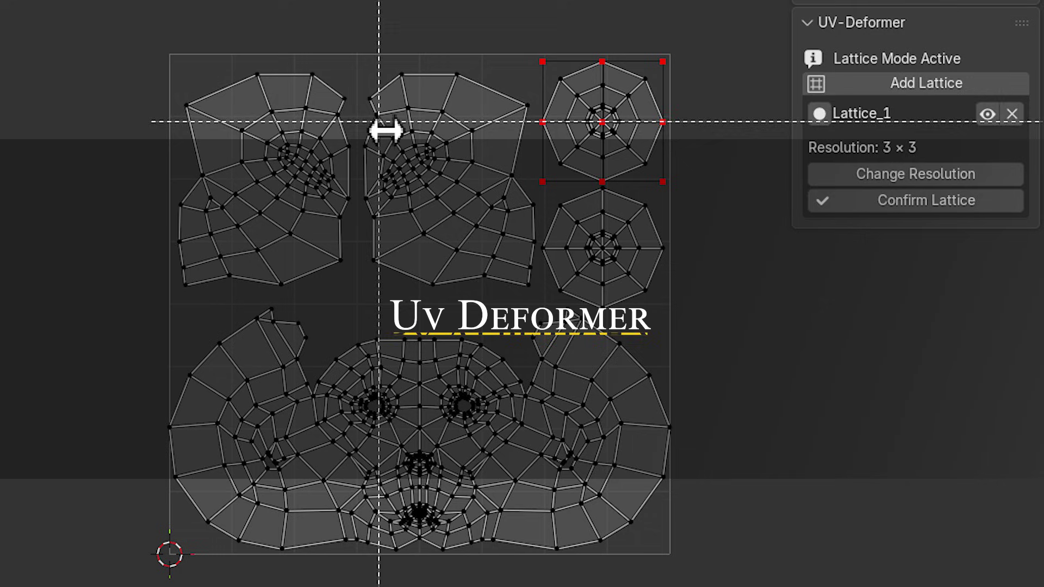
left_click_drag(385, 128, 456, 214)
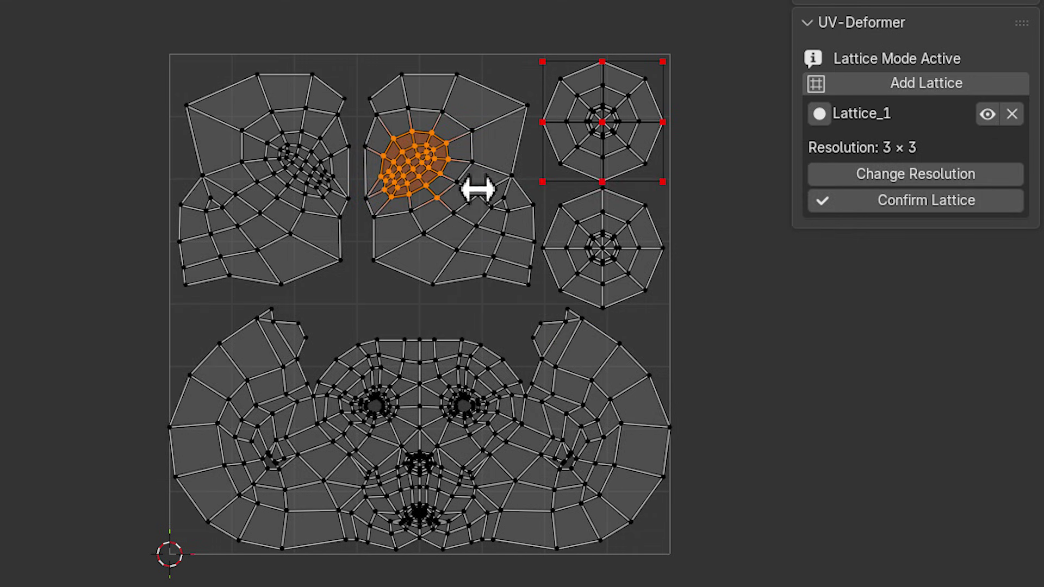
left_click(928, 84)
left_click_drag(944, 45, 792, 68)
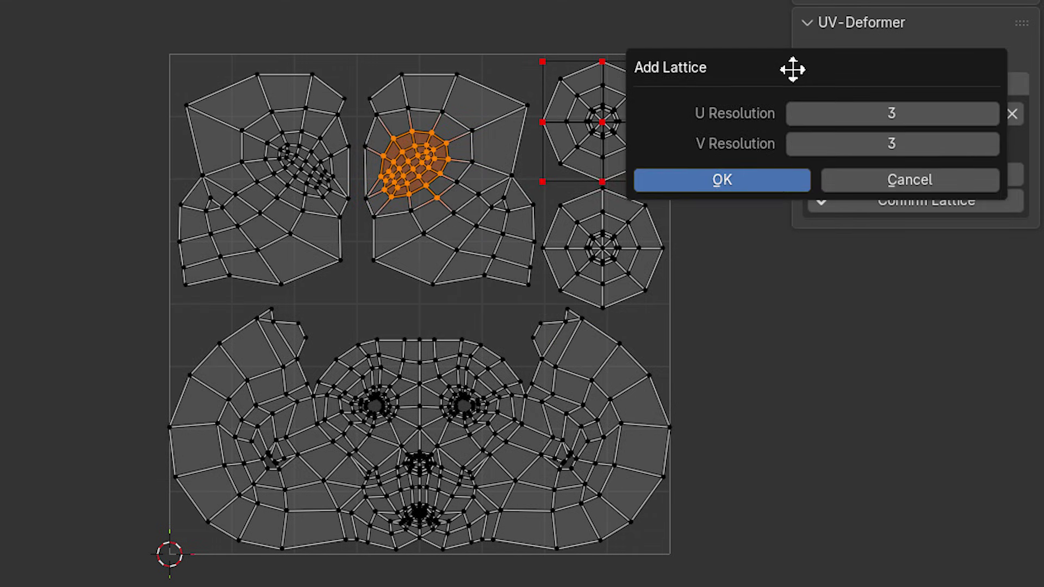
left_click(769, 182)
Warp the islands with the lattice points and confirm the second lattice.
left_click_drag(542, 181, 523, 205)
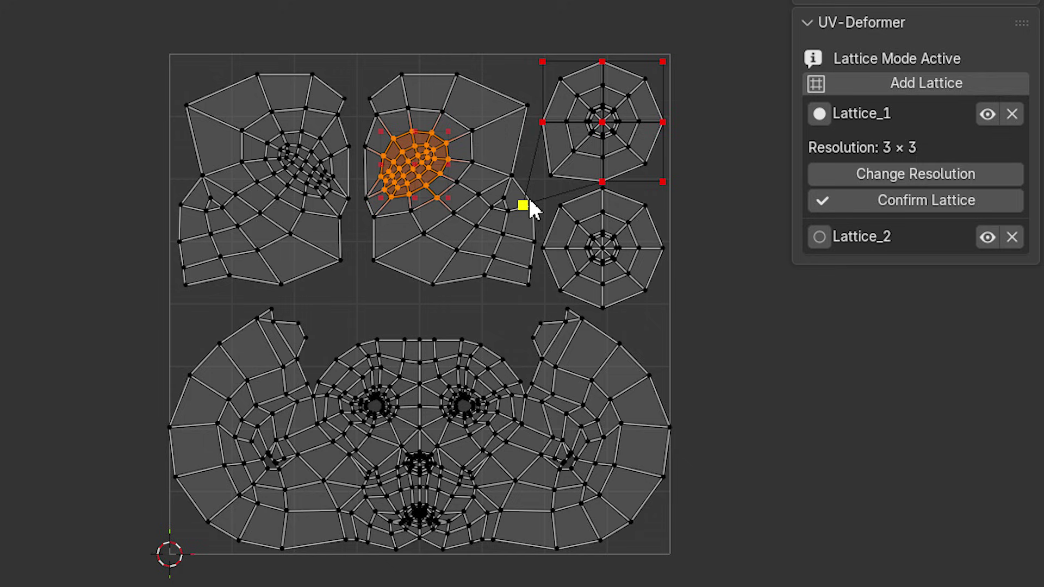
left_click(454, 129)
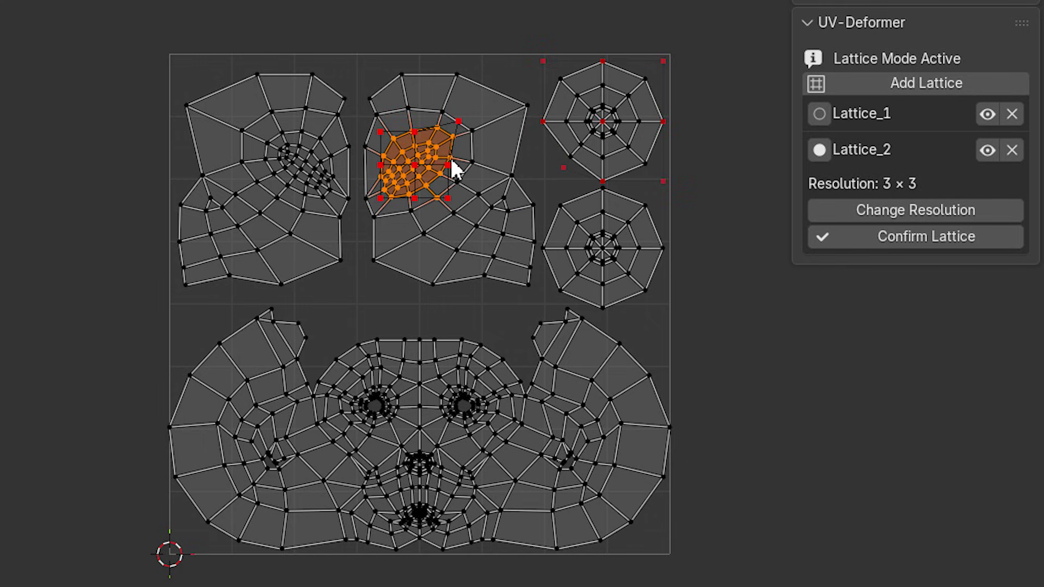
left_click_drag(452, 161, 468, 162)
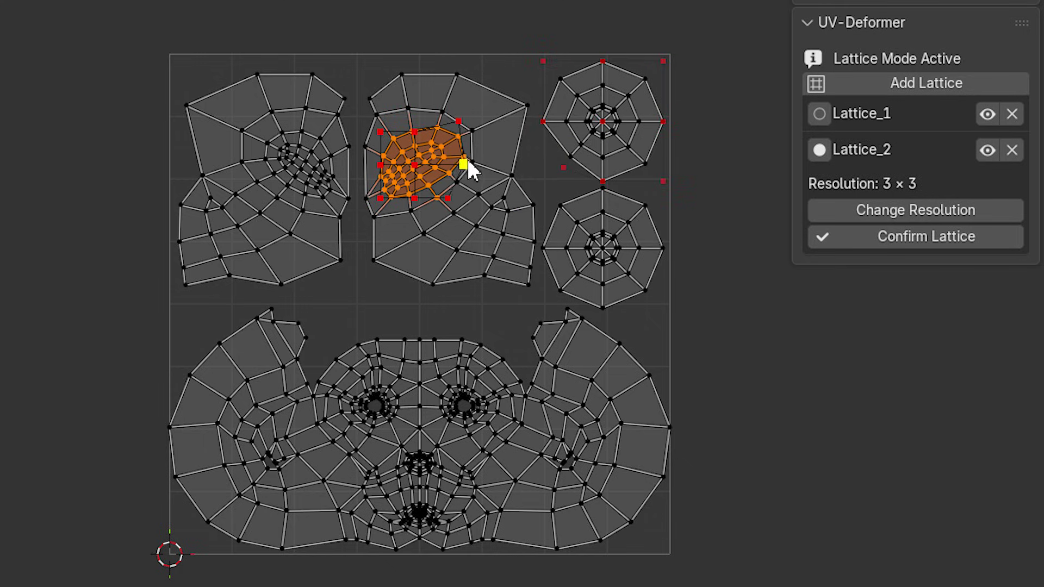
left_click(915, 238)
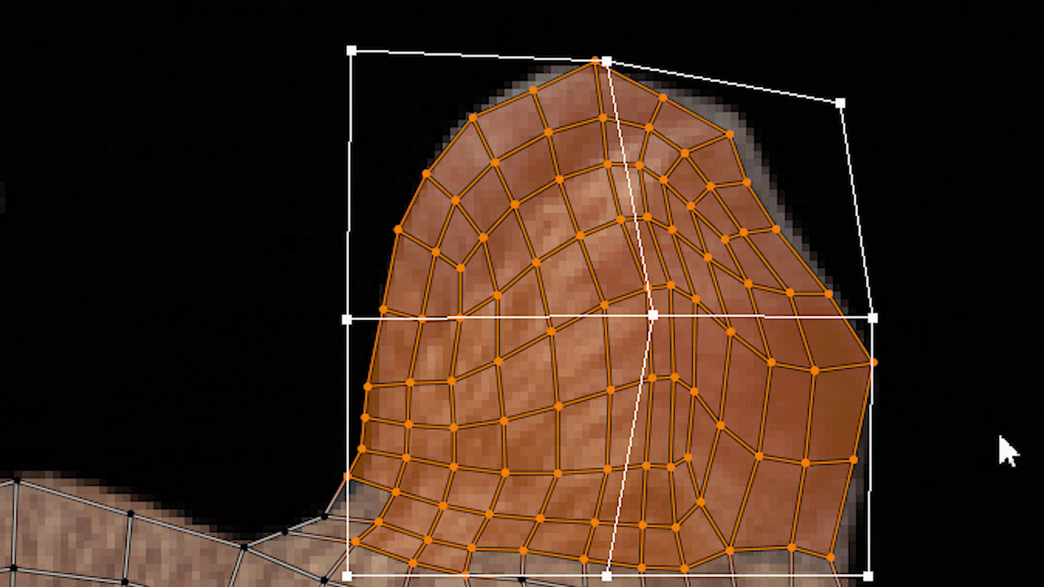
Reshape the ear UV island by dragging its lattice's top points.
left_click_drag(365, 76, 385, 28)
mouse_move(604, 62)
left_mouse_down()
mouse_move(643, 53)
mouse_move(610, 74)
mouse_move(580, 74)
mouse_move(592, 74)
left_mouse_up()
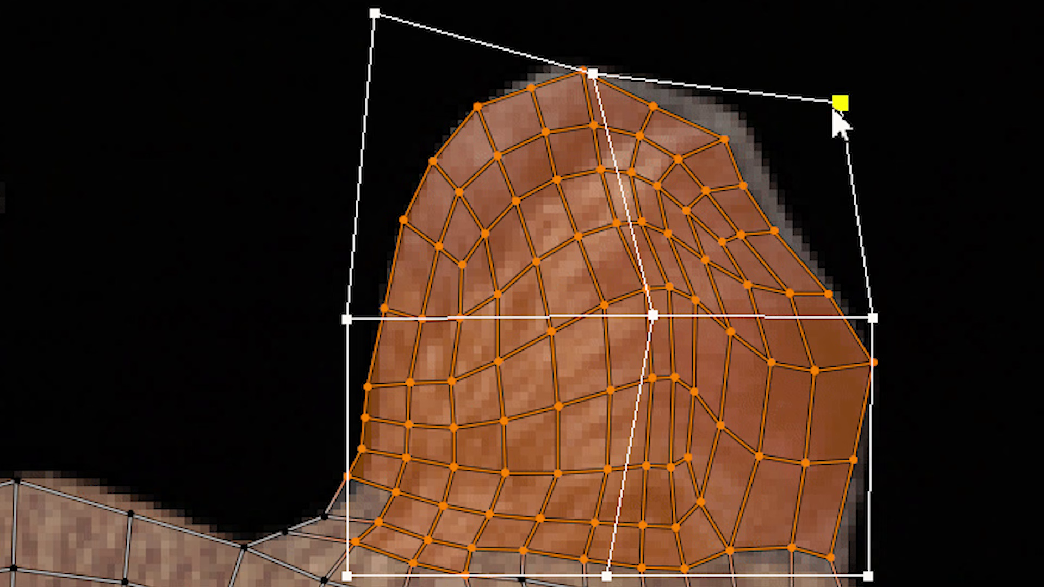
left_click_drag(837, 109, 885, 50)
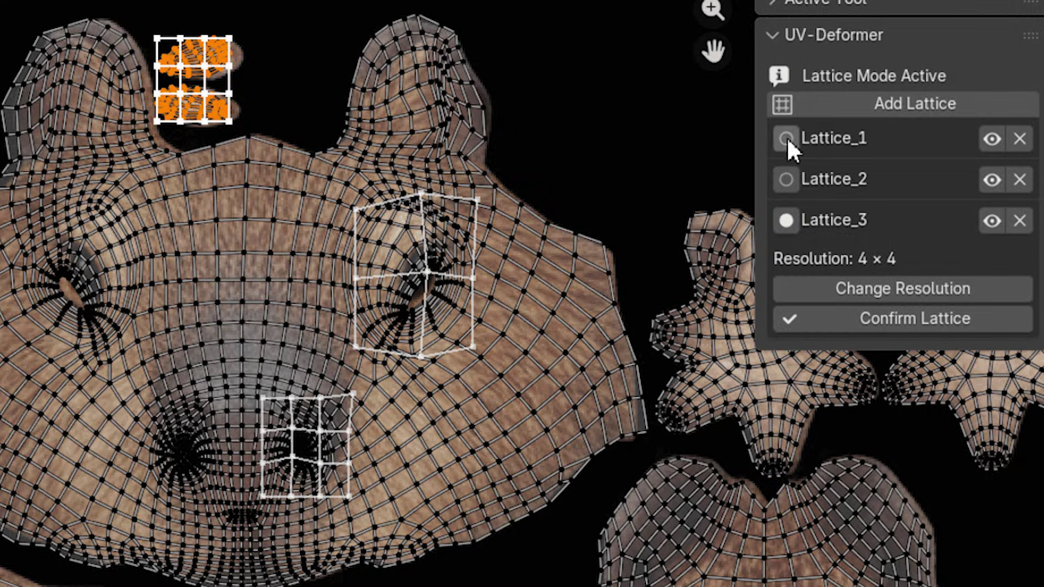
Enter Warp Mode and add a 3×3 lattice around the eye UVs.
left_click(787, 138)
left_click(783, 276)
left_click(784, 319)
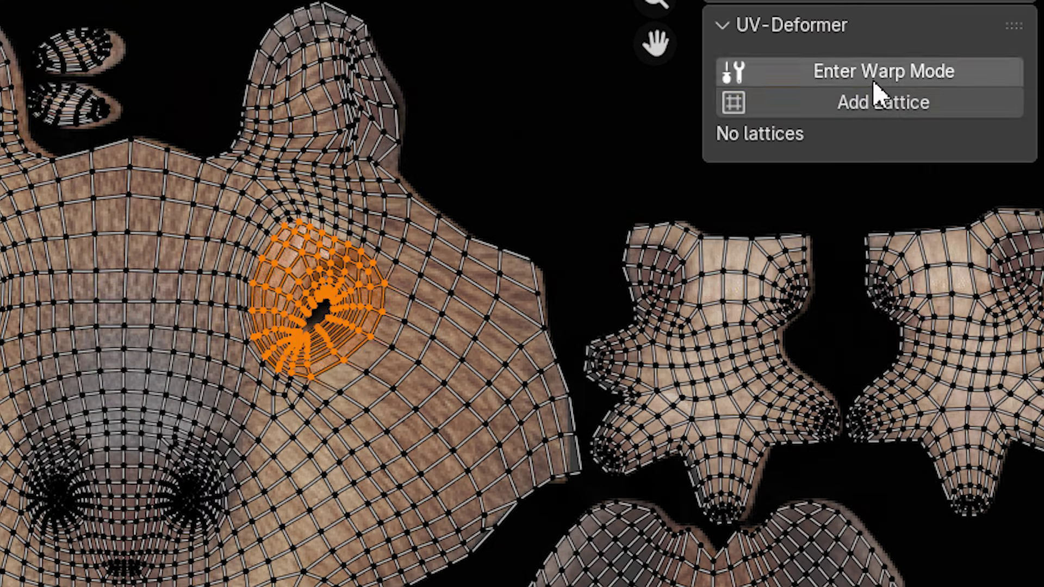
left_click(873, 81)
left_click(866, 102)
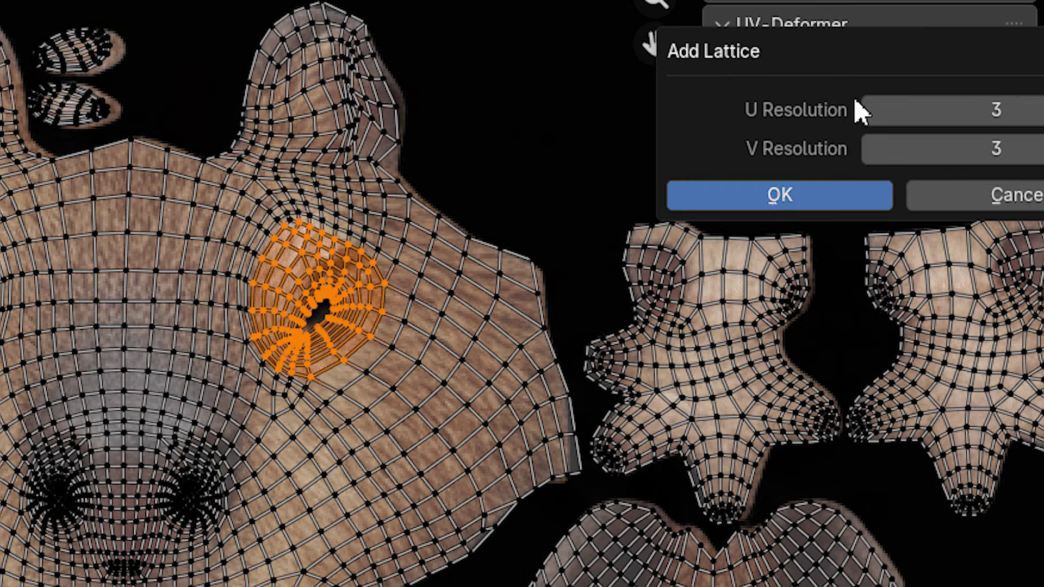
left_click(781, 197)
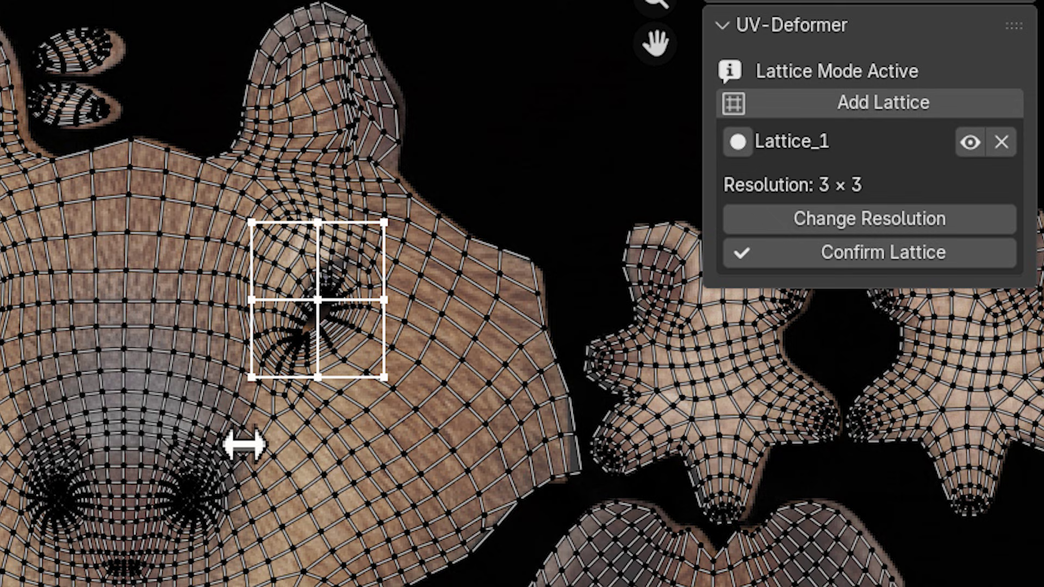
Wrap the nose UVs in a 4×4 lattice, then warp the eye lattice's points.
left_click_drag(170, 461, 262, 558)
left_click(867, 111)
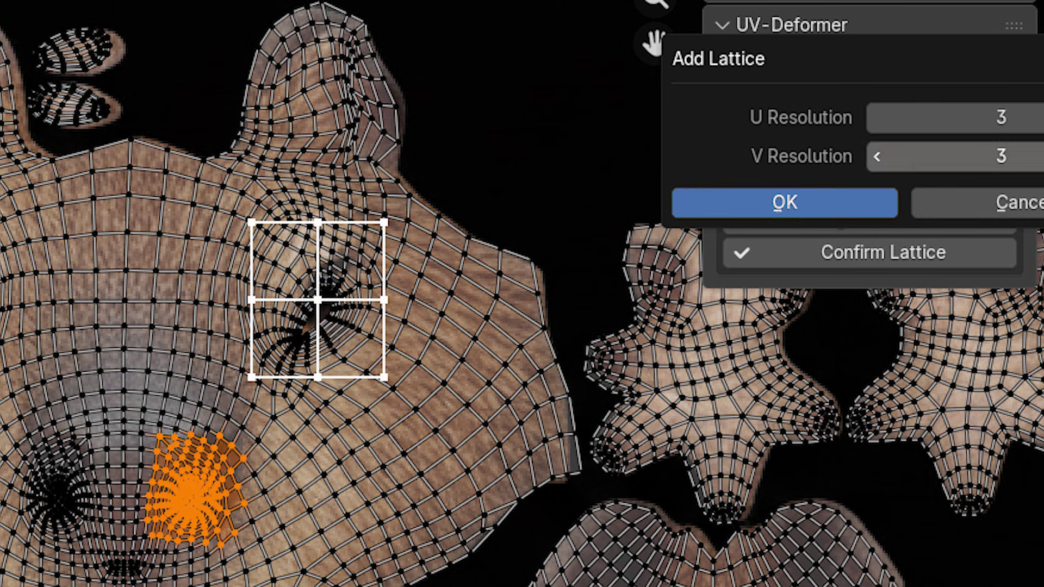
left_click(1040, 118)
left_click(1040, 156)
left_click(794, 209)
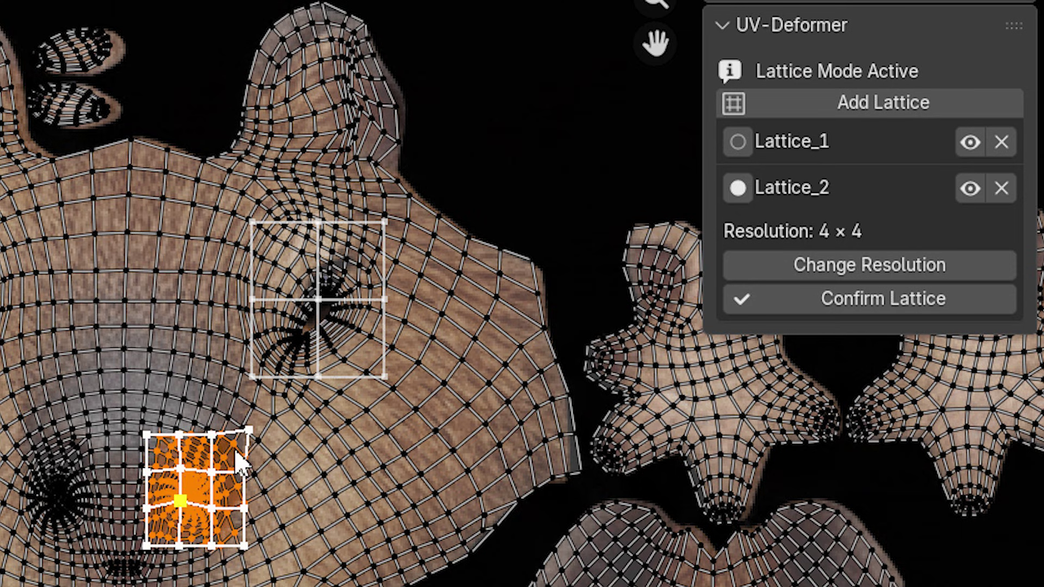
left_click_drag(311, 375, 315, 371)
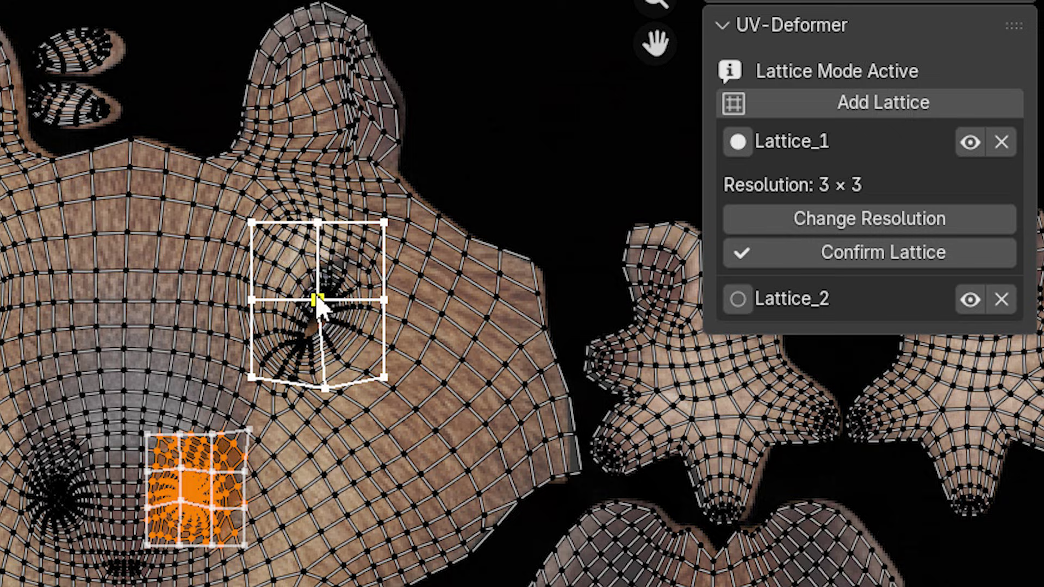
mouse_move(317, 300)
left_mouse_down()
mouse_move(344, 303)
mouse_move(332, 294)
left_mouse_up()
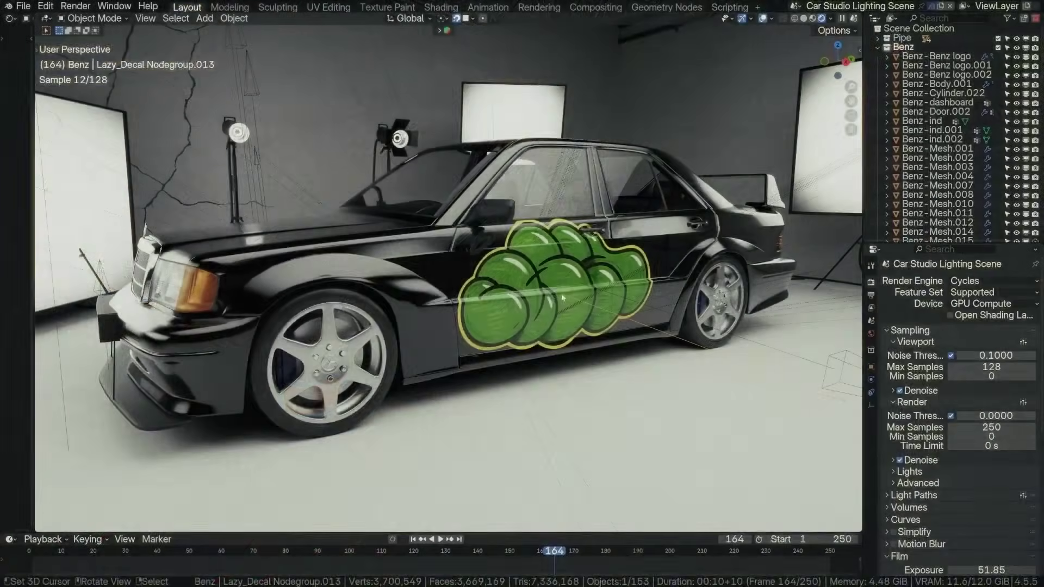
Move the blue logo decal with G onto the bottle's side.
key("g")
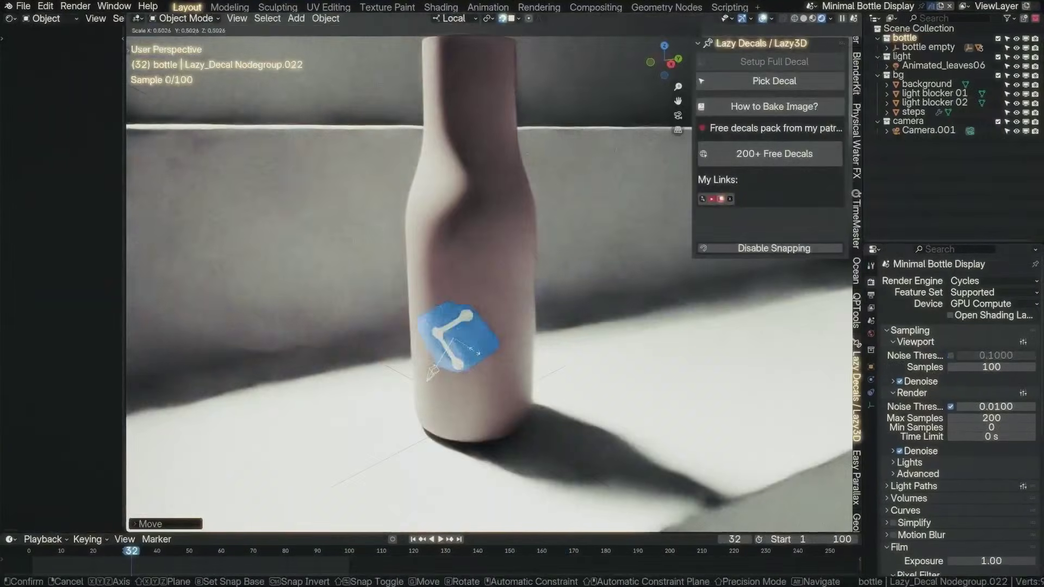
Place the red logo decal on the bottle with an integrated scratches map.
left_click(474, 337)
scroll(828, 445, "down", 5)
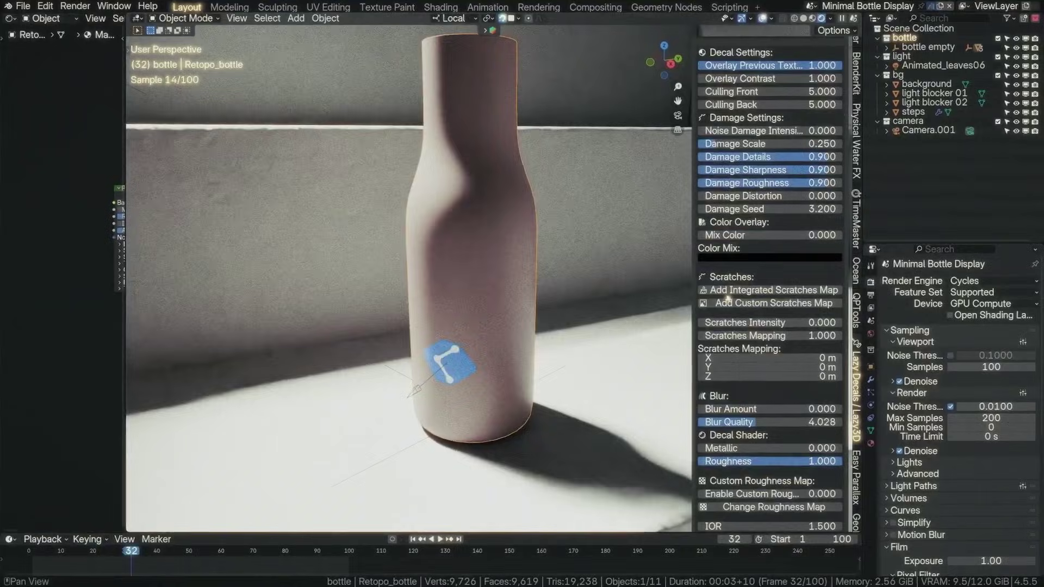
scroll(772, 272, "up", 15)
left_click(773, 62)
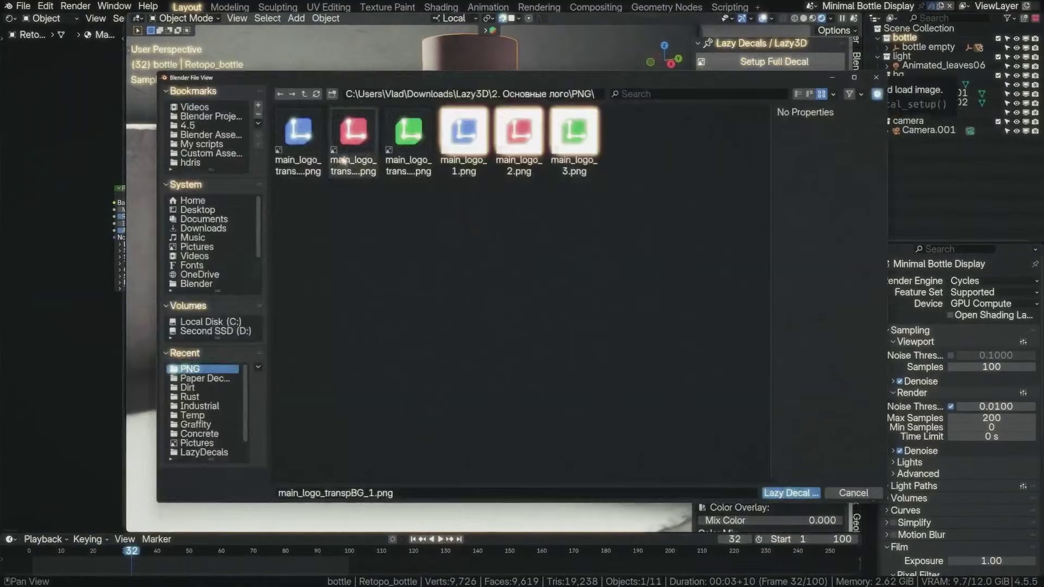
left_click(797, 495)
scroll(720, 375, "down", 12)
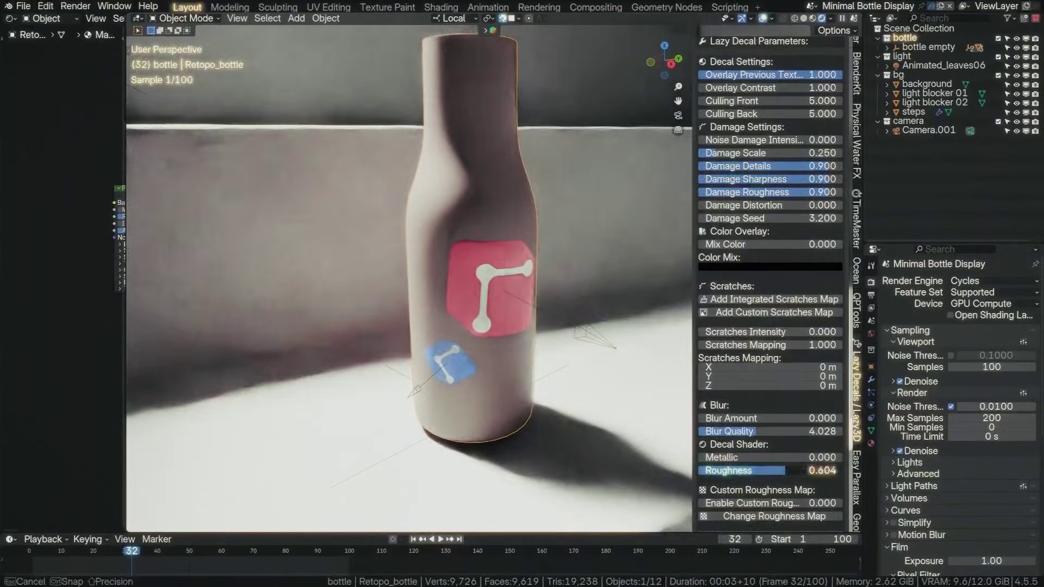
left_click(774, 270)
Add the green logo decal to the bottle with scratches as well.
scroll(773, 272, "up", 15)
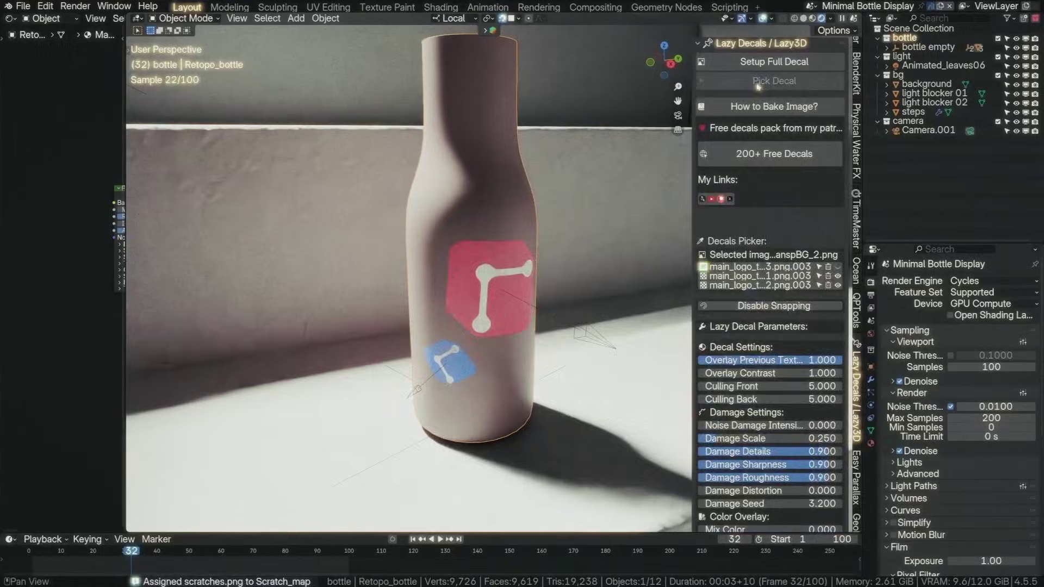
left_click(775, 80)
left_click(473, 147)
scroll(772, 272, "down", 12)
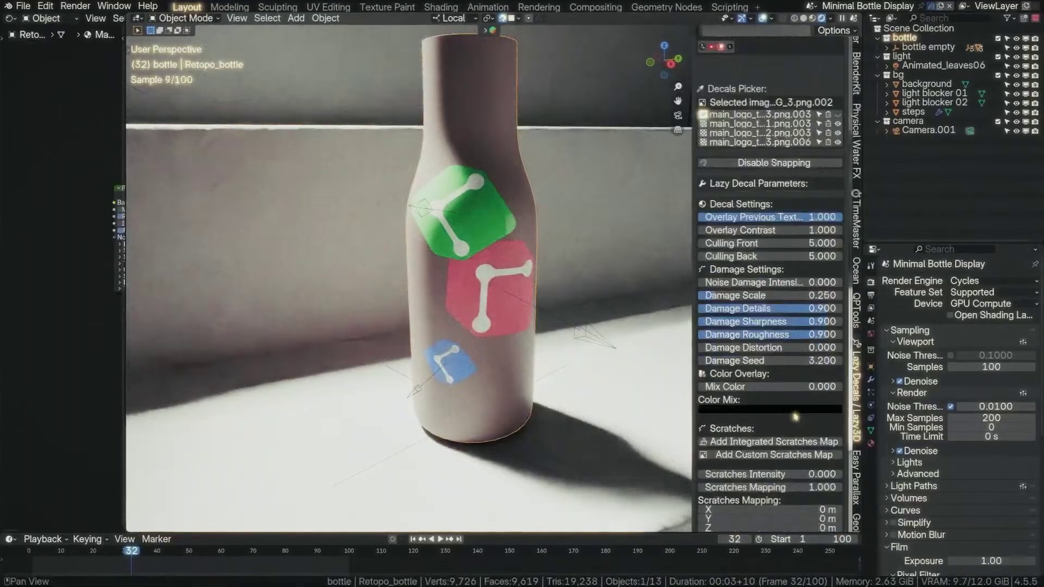
left_click(773, 328)
Reposition a dirt decal on the green car, then hide overlays for a clean view.
scroll(772, 327, "down", 3)
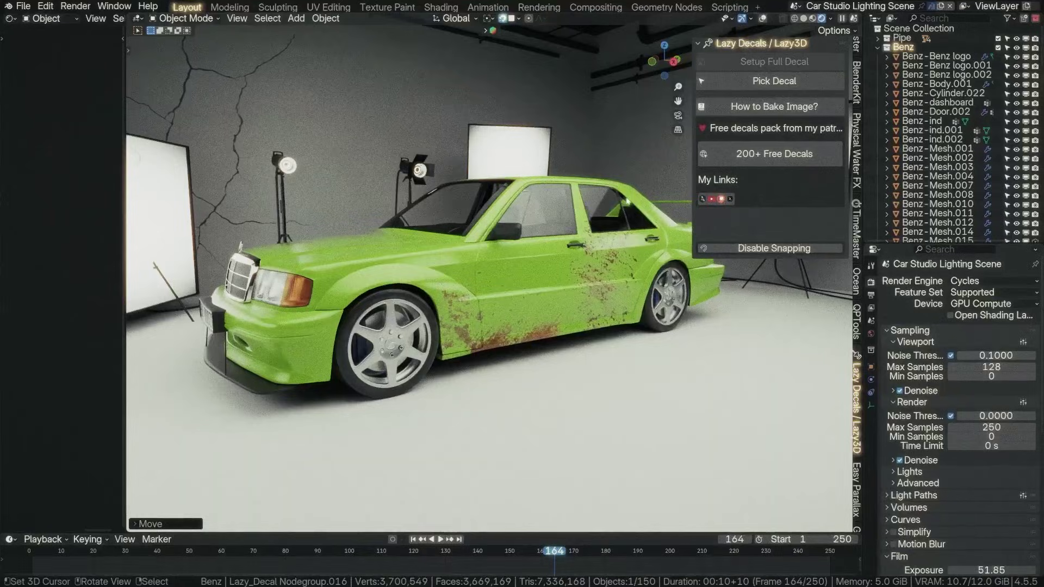
key("shift+alt+z")
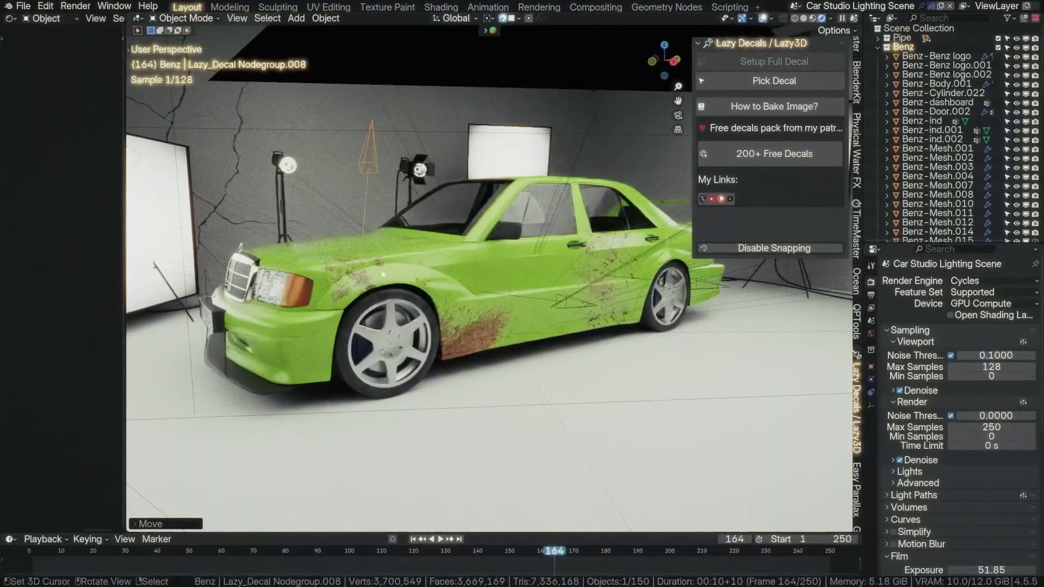
key("shift+d")
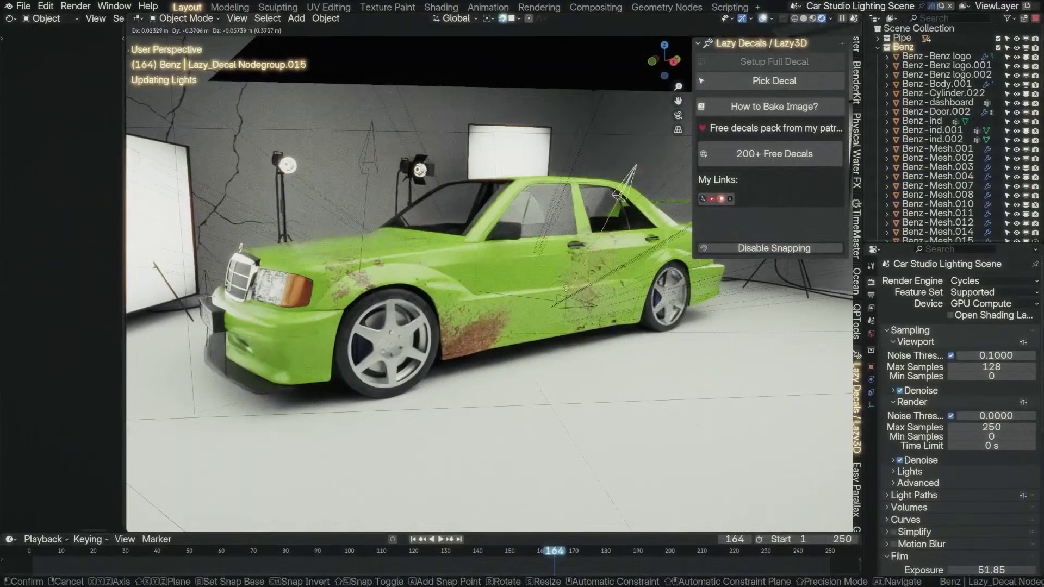
left_click(608, 386)
left_click(764, 18)
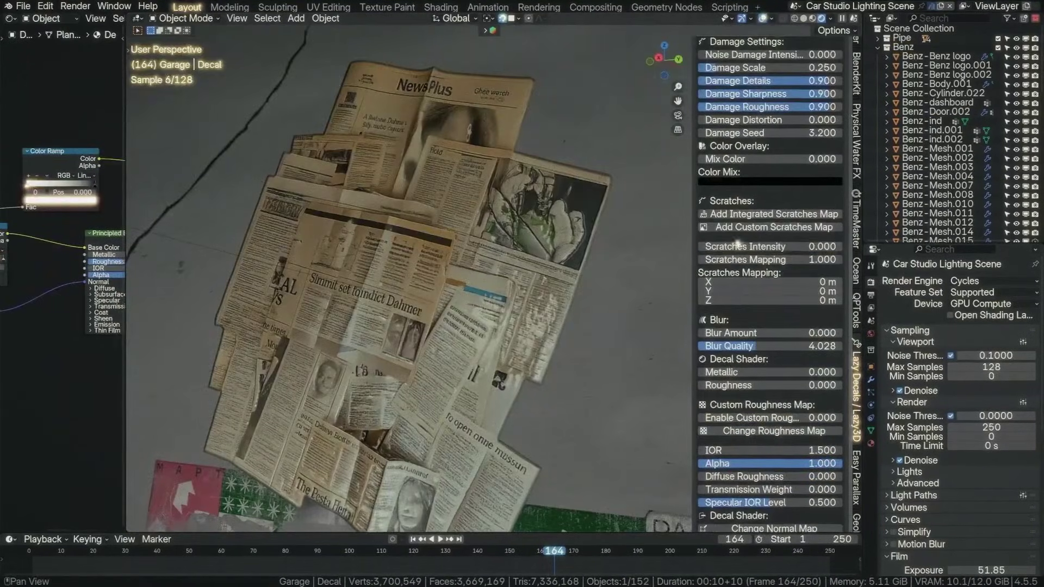
Set scratch intensity 1.600, noise damage 0.506, damage scale 0.250, and adjust damage roughness.
left_click_drag(738, 246, 805, 247)
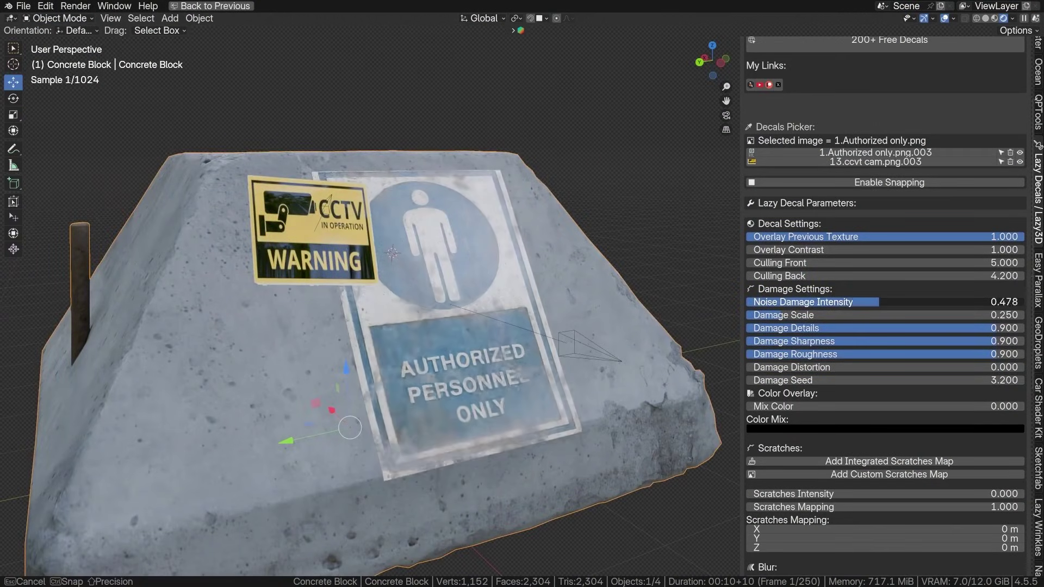
left_click_drag(837, 301, 789, 315)
left_click_drag(788, 328, 761, 328)
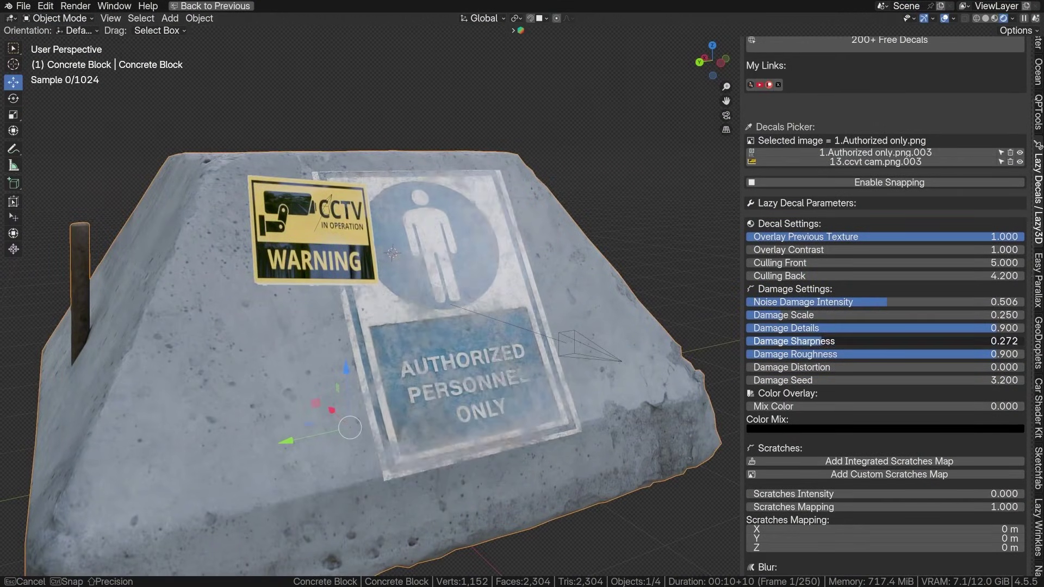
left_click_drag(916, 354, 779, 407)
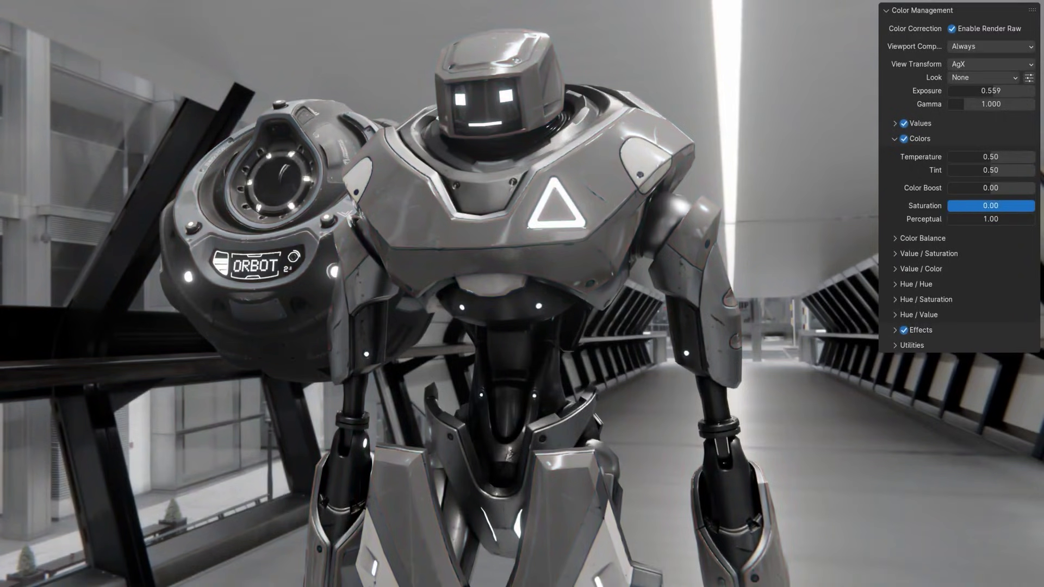
Adjust the robot's perceptual and saturation, flower lens distortion, Accurate film grain, and High Key Photo look.
left_click_drag(949, 219, 1017, 205)
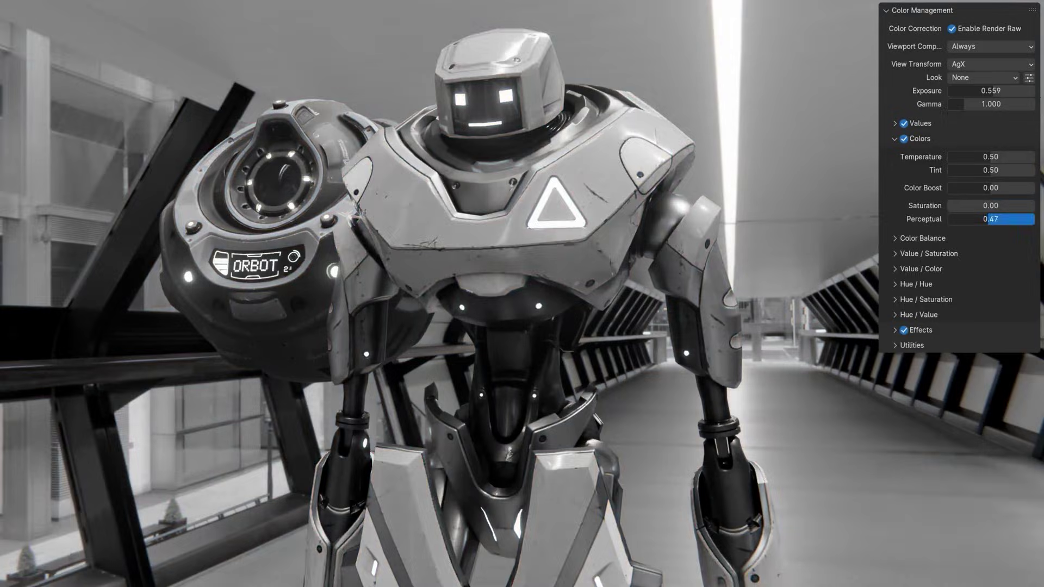
left_click_drag(936, 217, 924, 219)
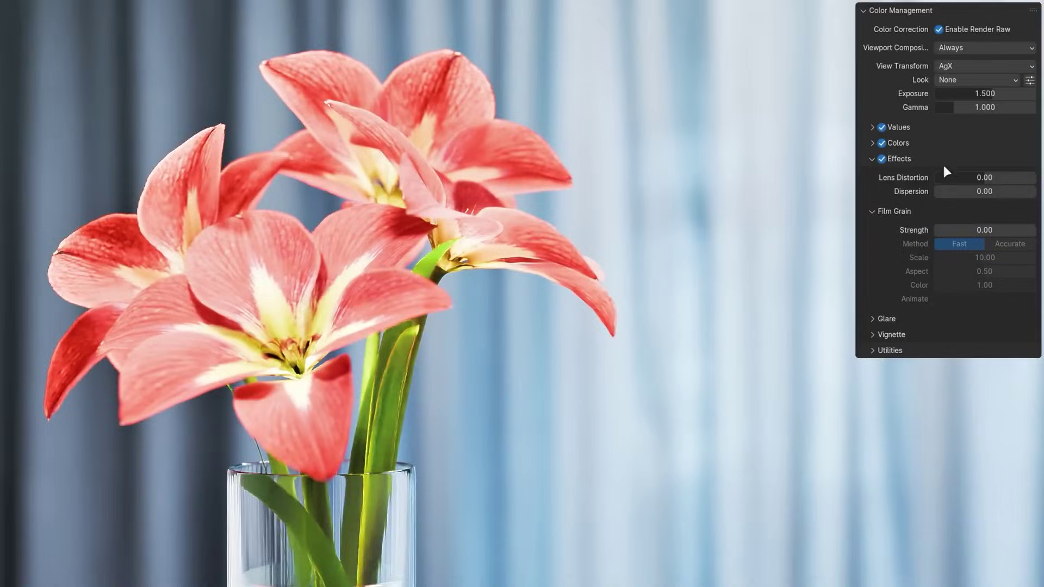
left_click_drag(946, 178, 979, 177)
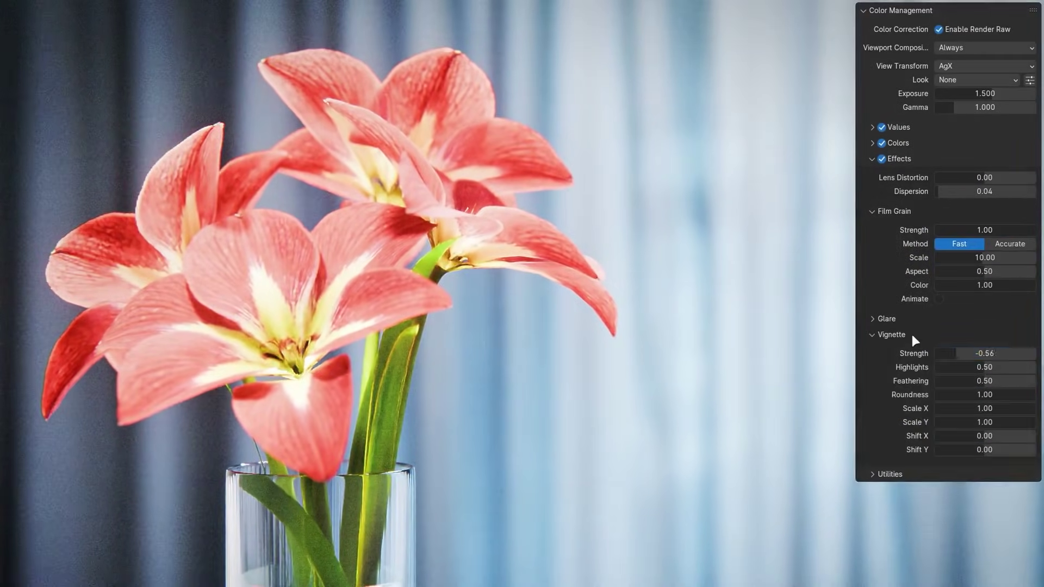
left_click(912, 334)
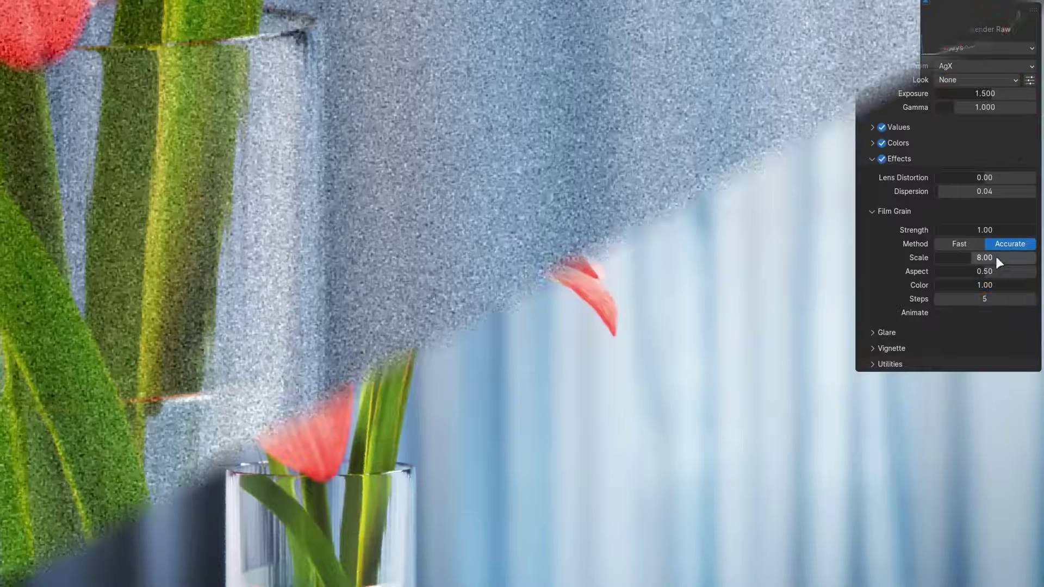
left_click(976, 80)
left_click(976, 120)
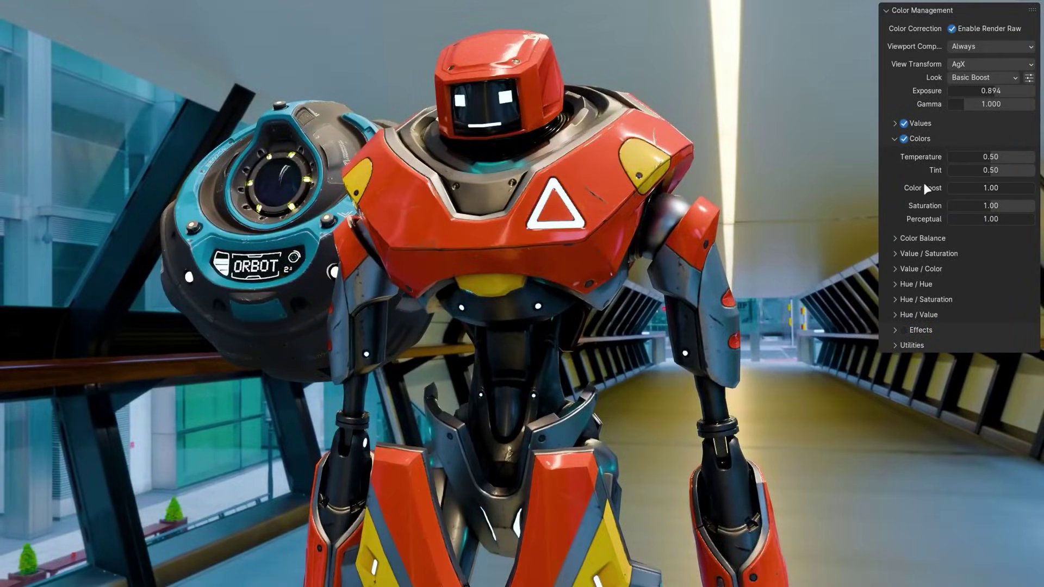
Boost the robot render's saturation to 1.37 and raise the flower render's highlights and white level.
left_click_drag(993, 209, 974, 219)
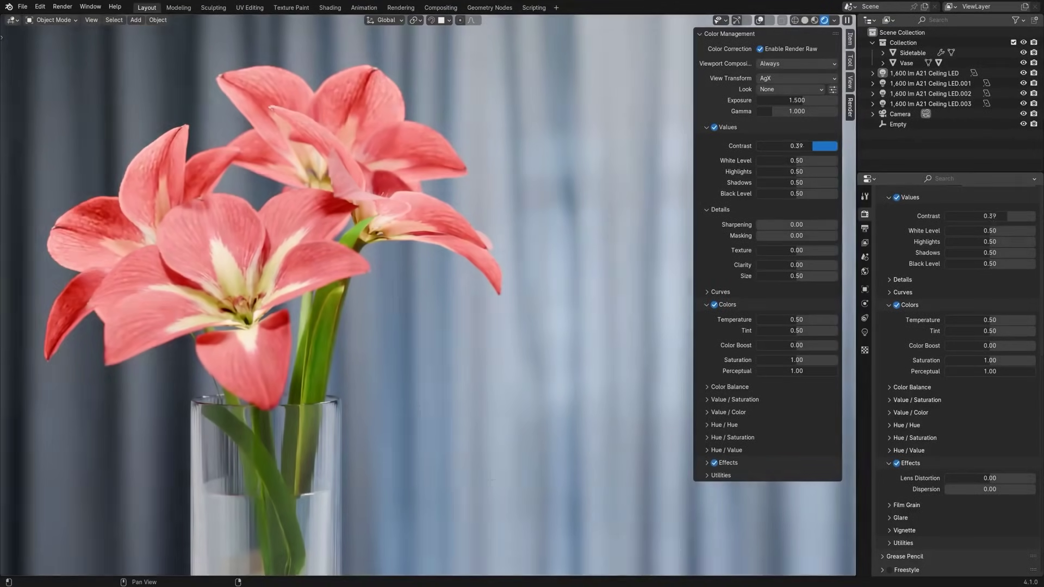
left_click_drag(797, 171, 804, 171)
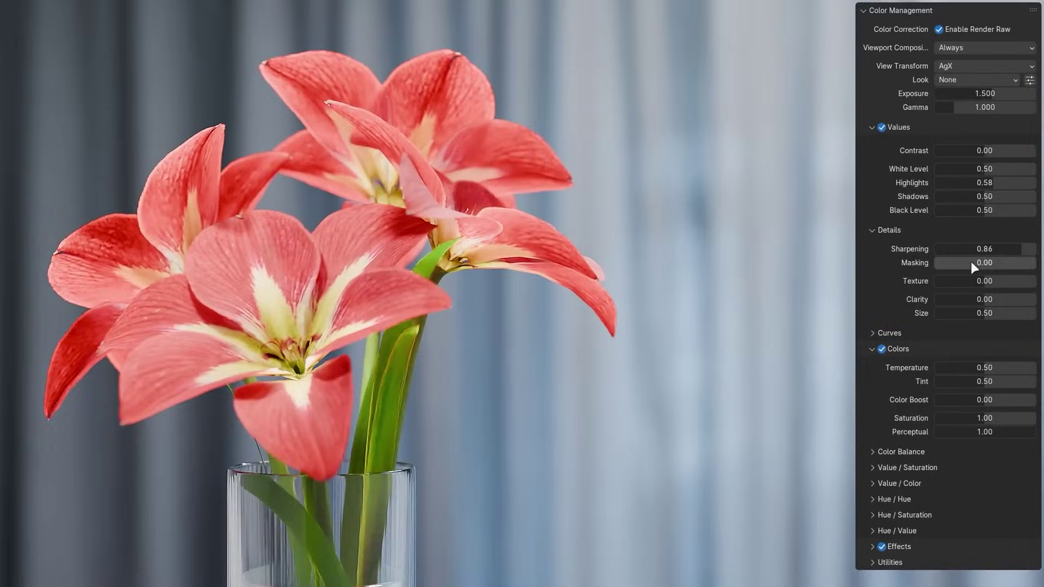
left_click(983, 333)
left_click_drag(984, 333, 1001, 212)
Set the flowers' colour boost to 0.36, lower shadow saturation, then expand Value / Color.
left_click(903, 127)
left_click(907, 261)
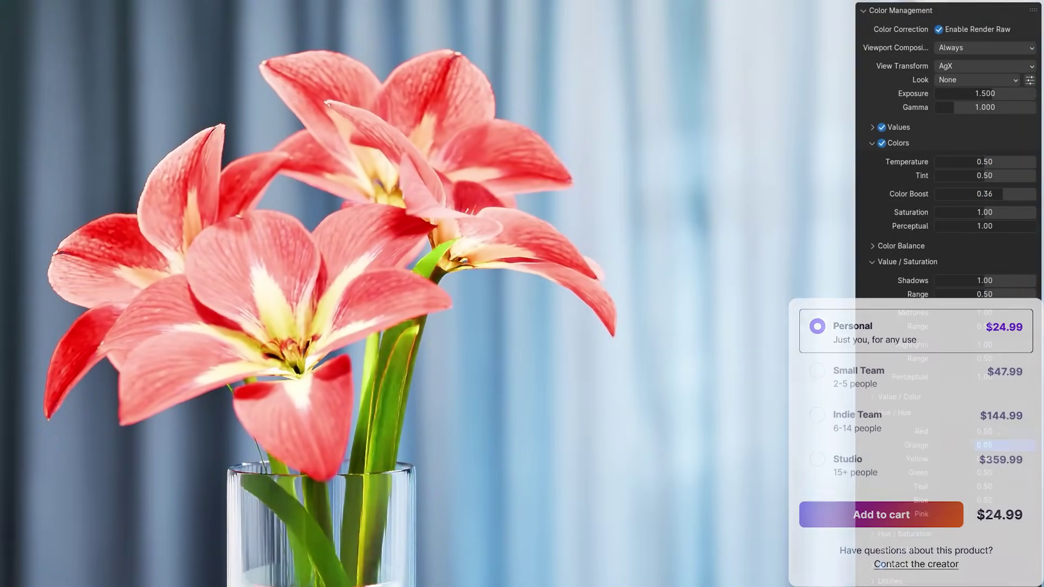
left_click_drag(984, 280, 984, 280)
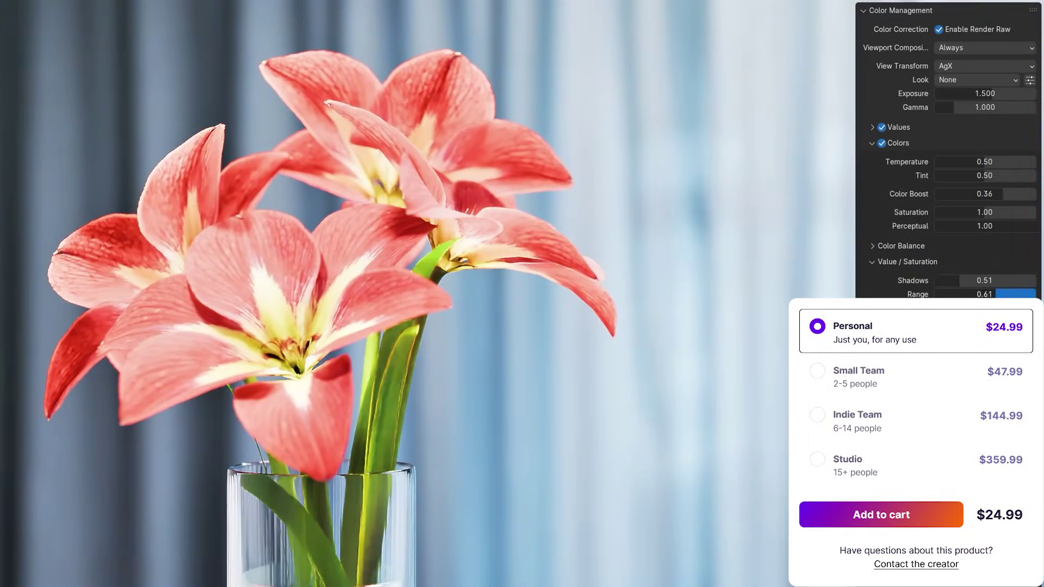
left_click(907, 262)
left_click(899, 278)
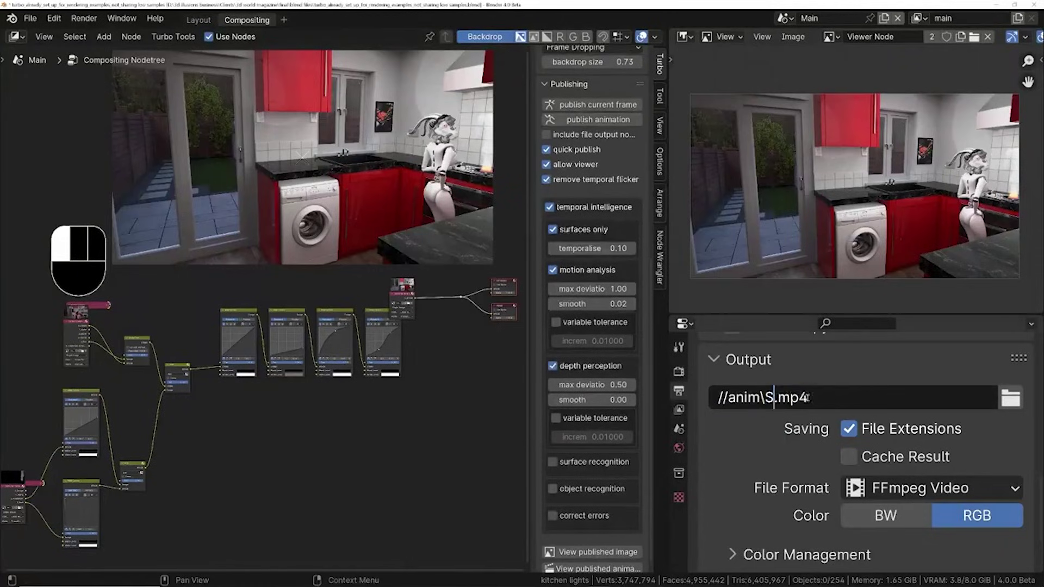
Render the composited kitchen animation to an FFmpeg video via Turbo Tools 'publish animation'.
left_click(599, 120)
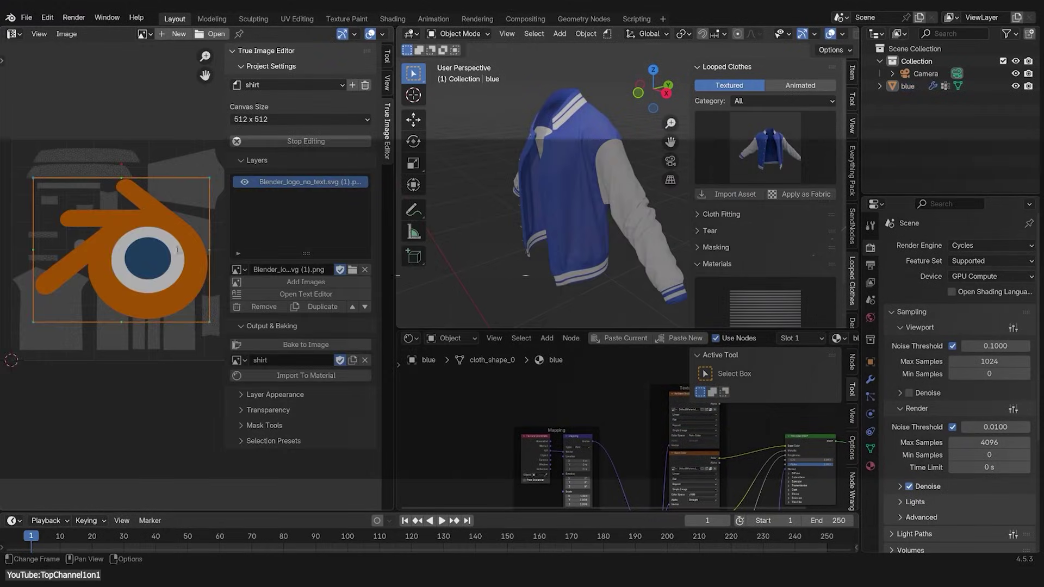
Bake the logo layer onto the shirt texture and load the baked image into the jacket material.
scroll(181, 284, "down", 3)
scroll(181, 285, "up", 5)
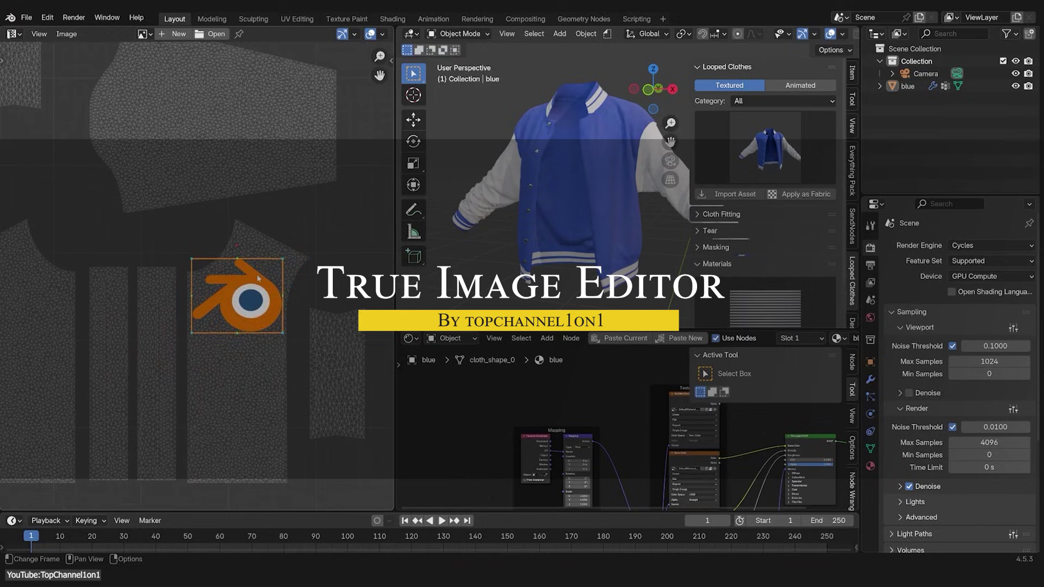
scroll(181, 284, "down", 3)
left_click(305, 344)
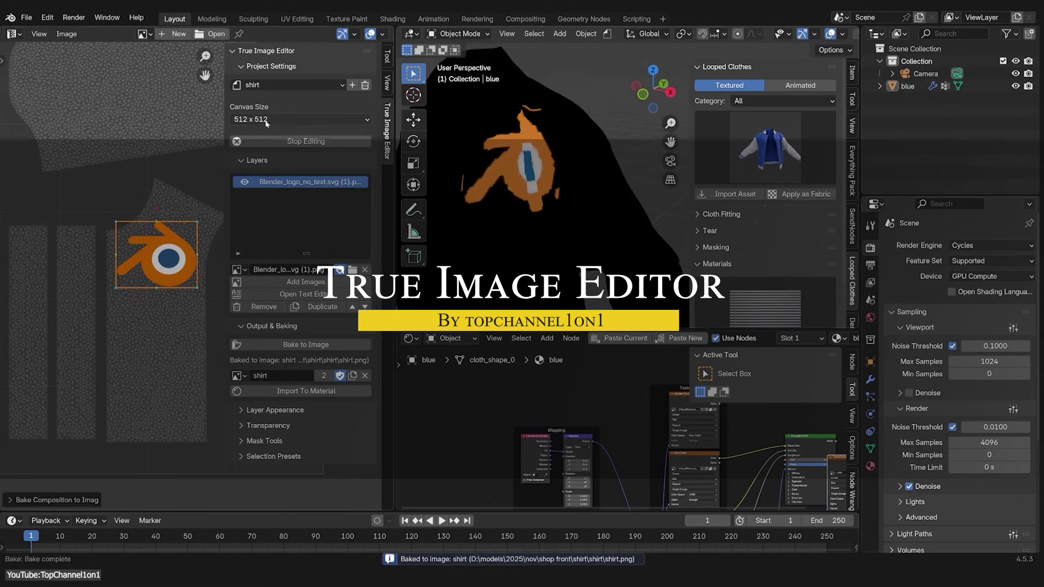
scroll(512, 443, "up", 3)
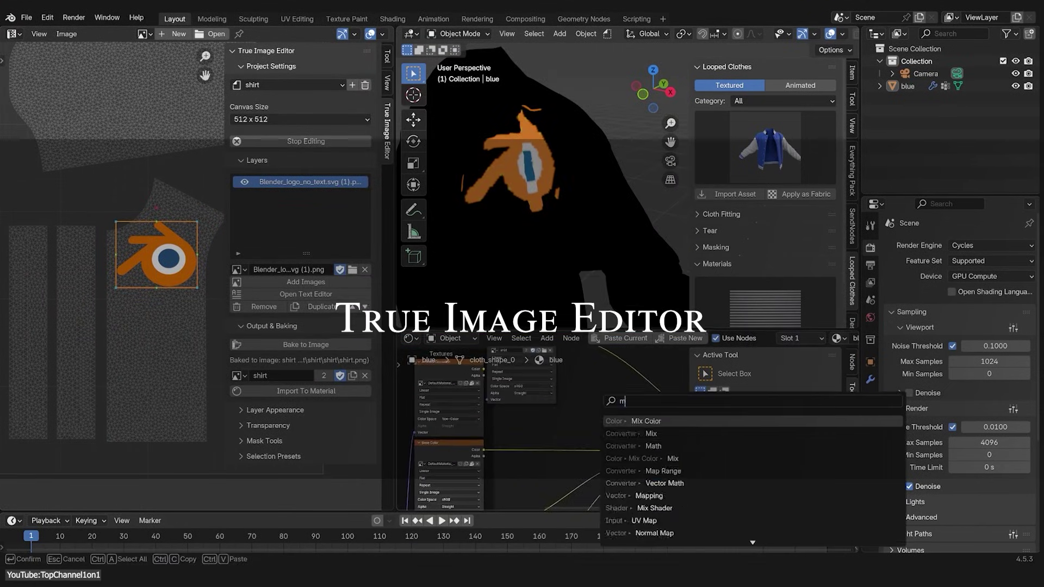
left_click_drag(620, 430, 615, 436)
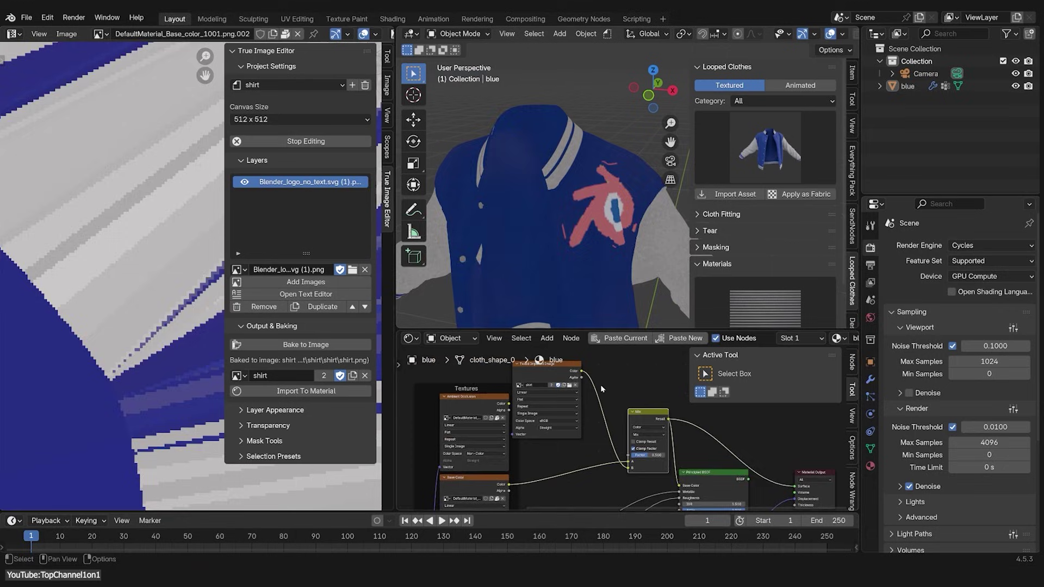
left_click(580, 382)
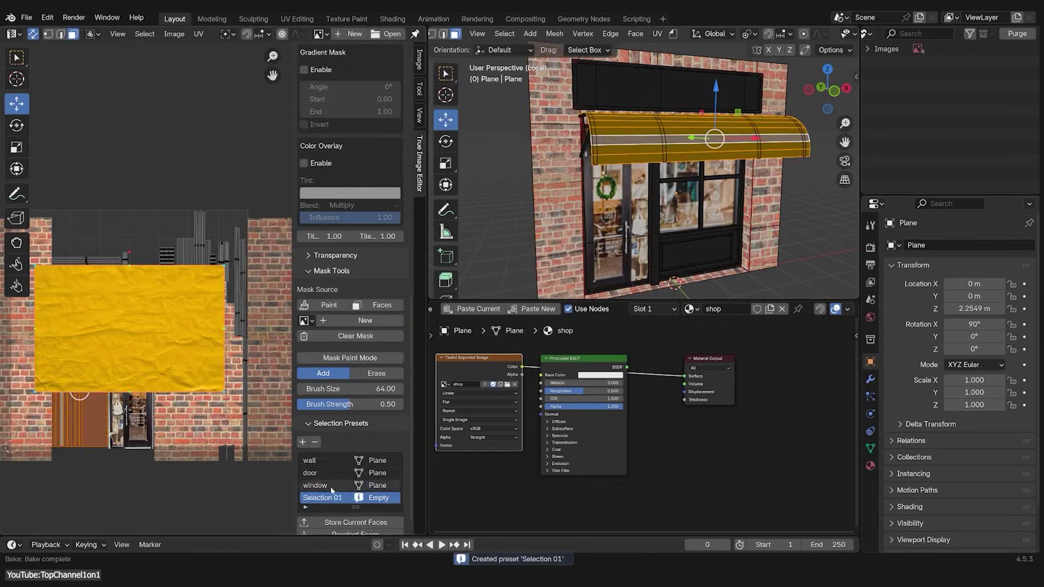
Mask the shop-photo layer to the stored awning faces and crop it in from the left.
left_click(312, 498)
scroll(145, 270, "down", 3)
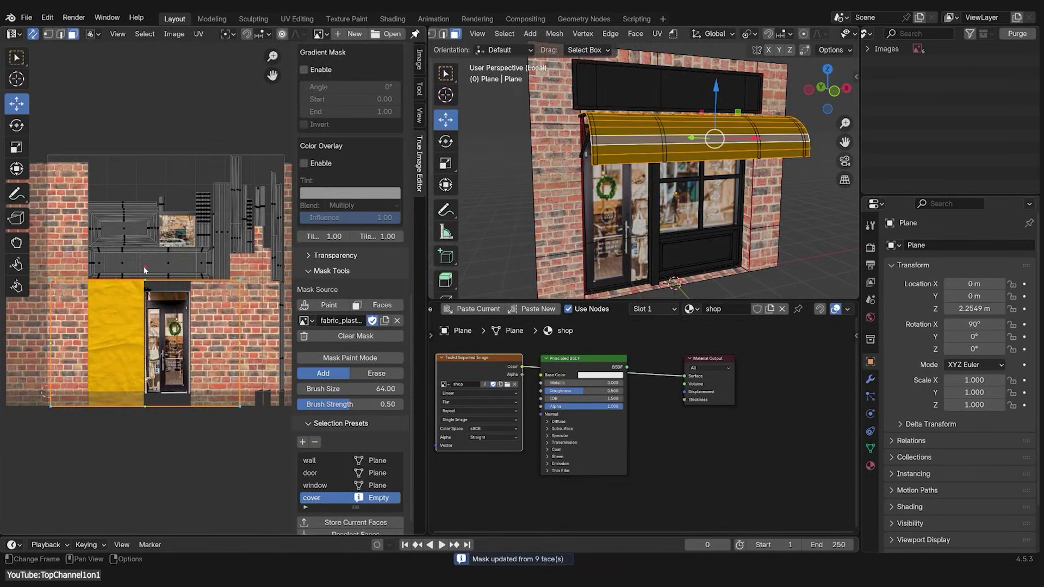
left_click_drag(348, 192, 365, 193)
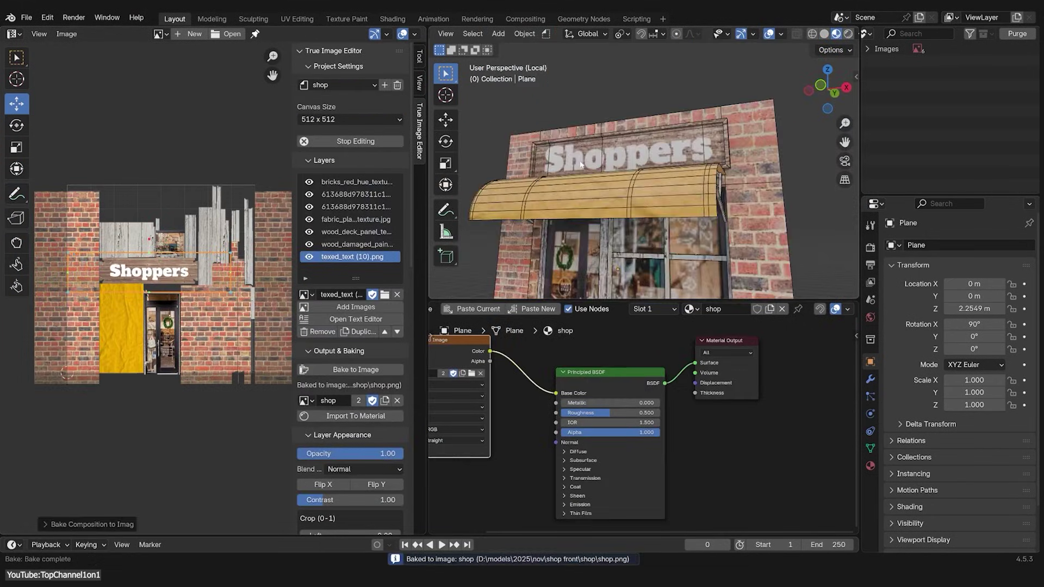
middle_click_drag(609, 163, 542, 192)
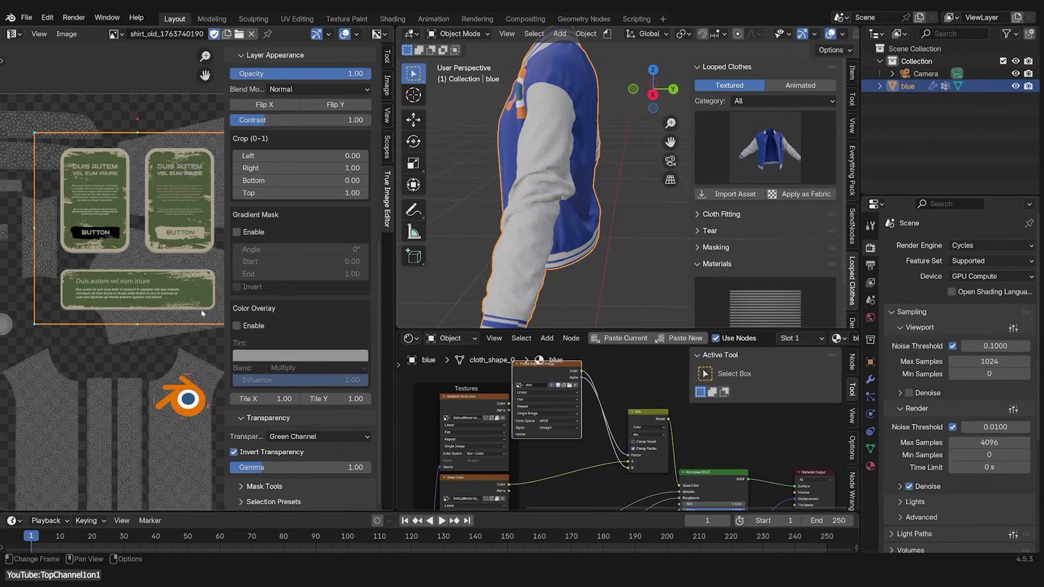
scroll(141, 273, "down", 2)
scroll(142, 273, "up", 3)
scroll(289, 313, "up", 5)
left_click_drag(293, 281, 320, 281)
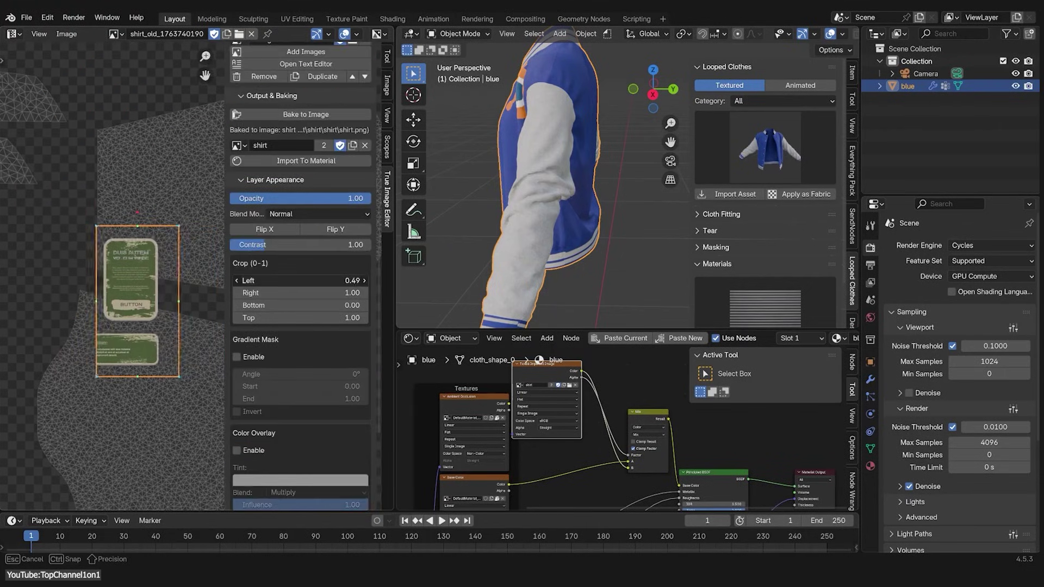
Bake the green card layer onto the jacket sleeve.
middle_click_drag(79, 310, 61, 233)
scroll(299, 245, "up", 8)
left_click(305, 342)
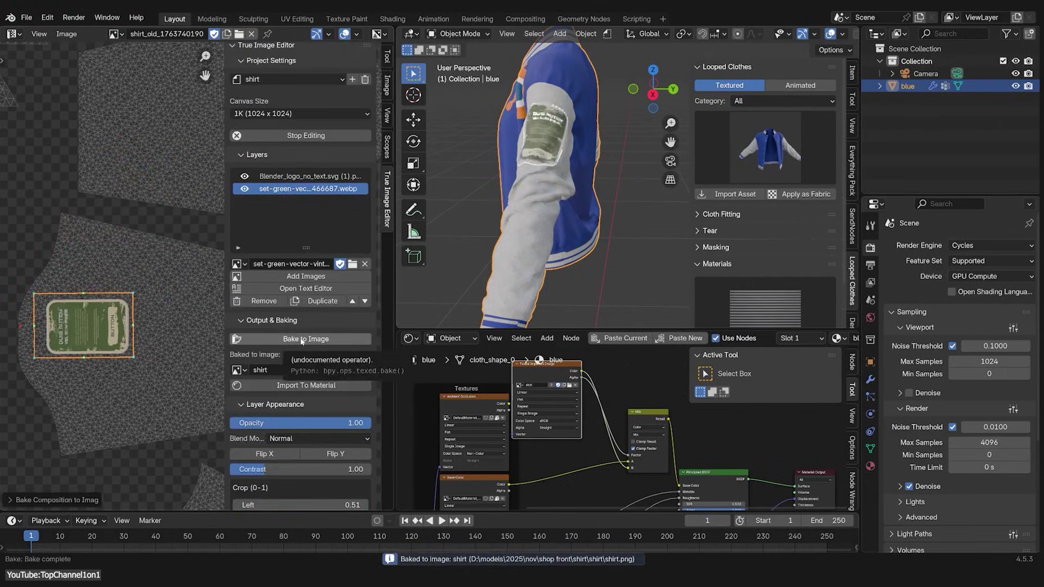
scroll(229, 365, "down", 4)
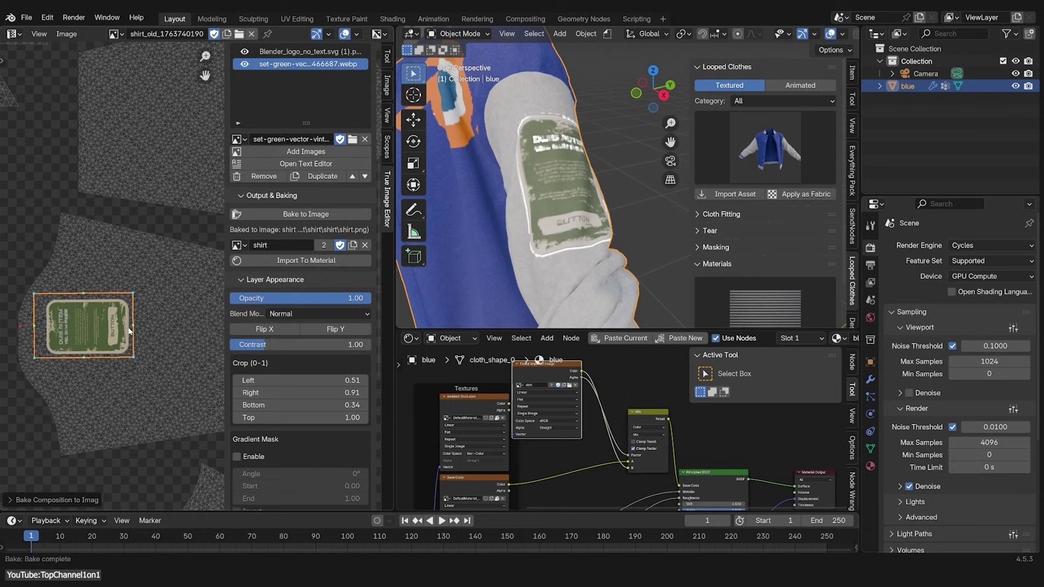
scroll(299, 272, "down", 5)
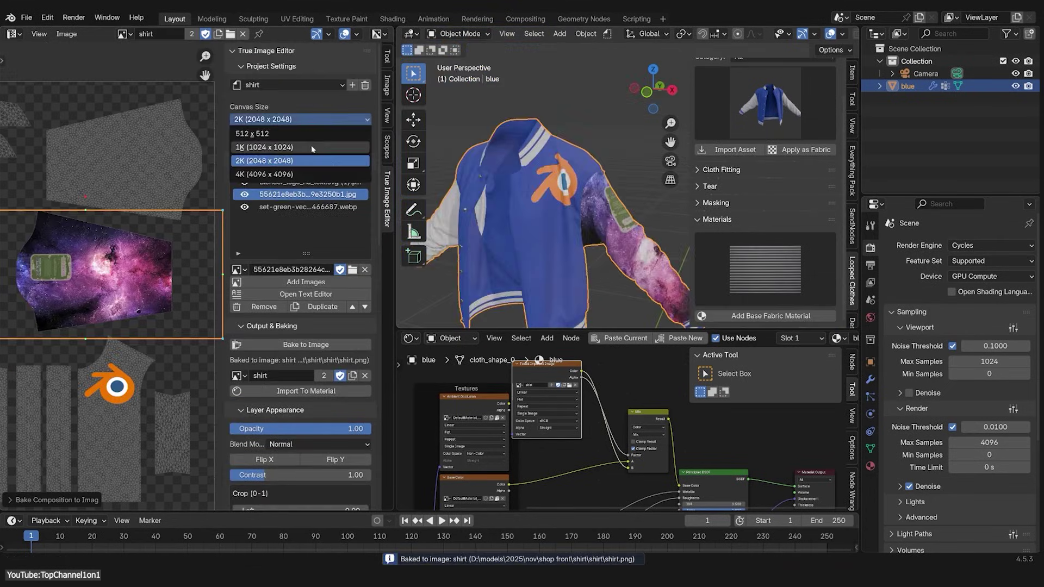
Place the galaxy image over a shirt panel with a gradient mask, then browse for more images.
middle_click_drag(544, 228, 478, 231)
scroll(266, 298, "down", 10)
left_click(266, 298)
scroll(310, 337, "up", 1)
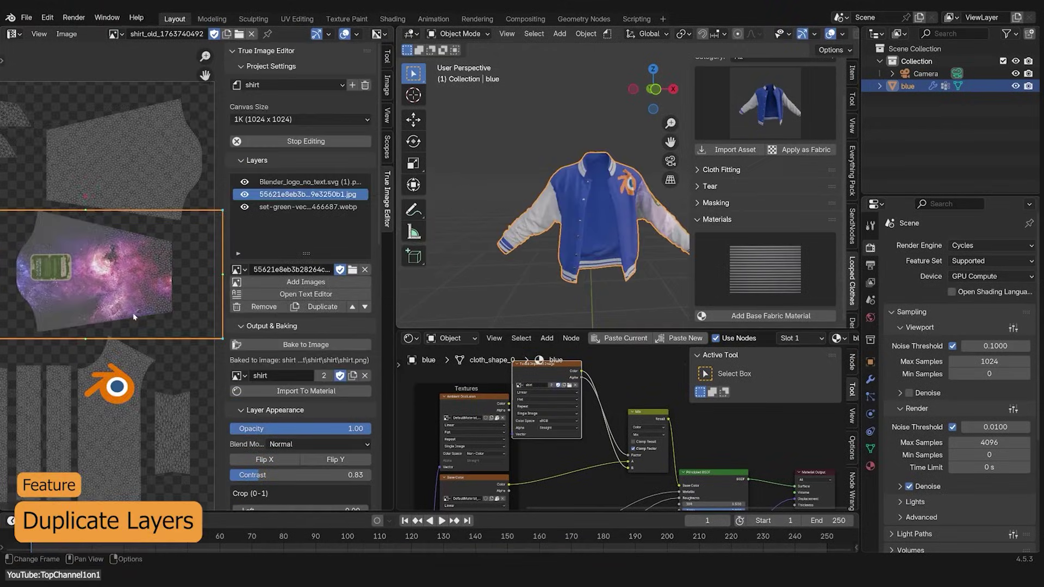
left_click(361, 180)
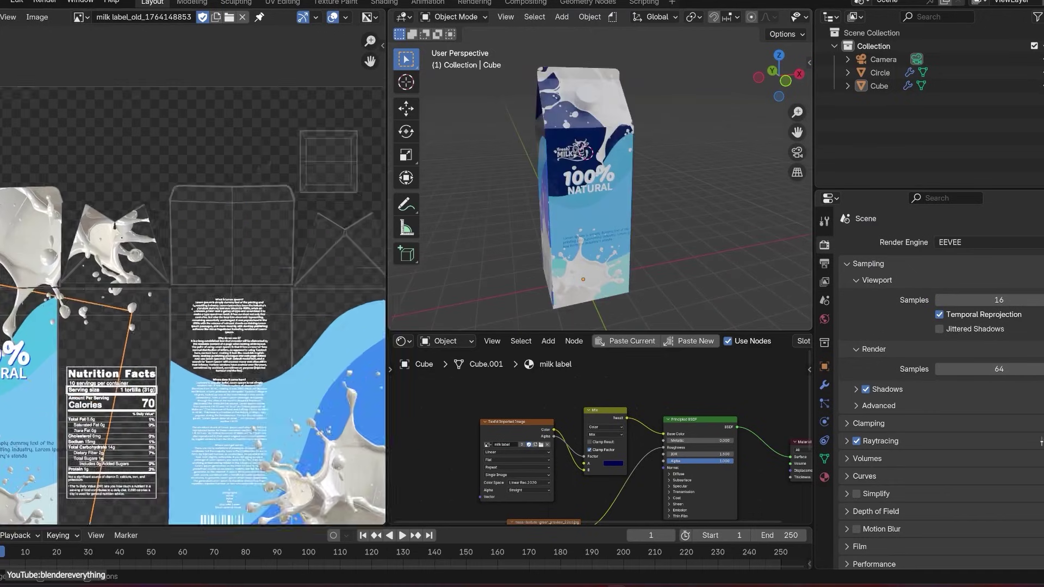
Reveal the top seven label layers and tint one light blue with a Color Overlay.
key("n")
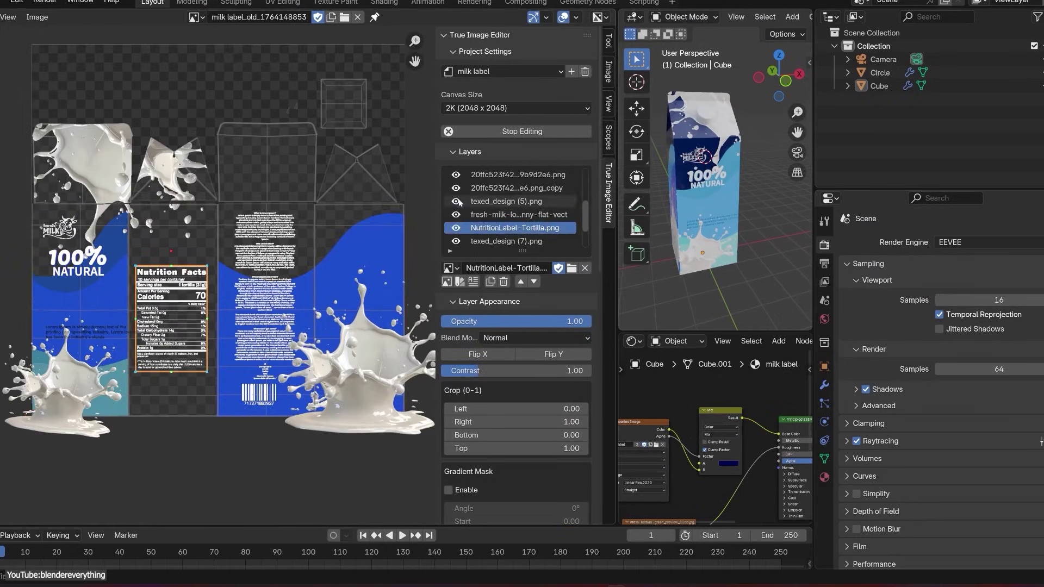
left_click_drag(462, 252, 464, 370)
left_click_drag(457, 175, 459, 260)
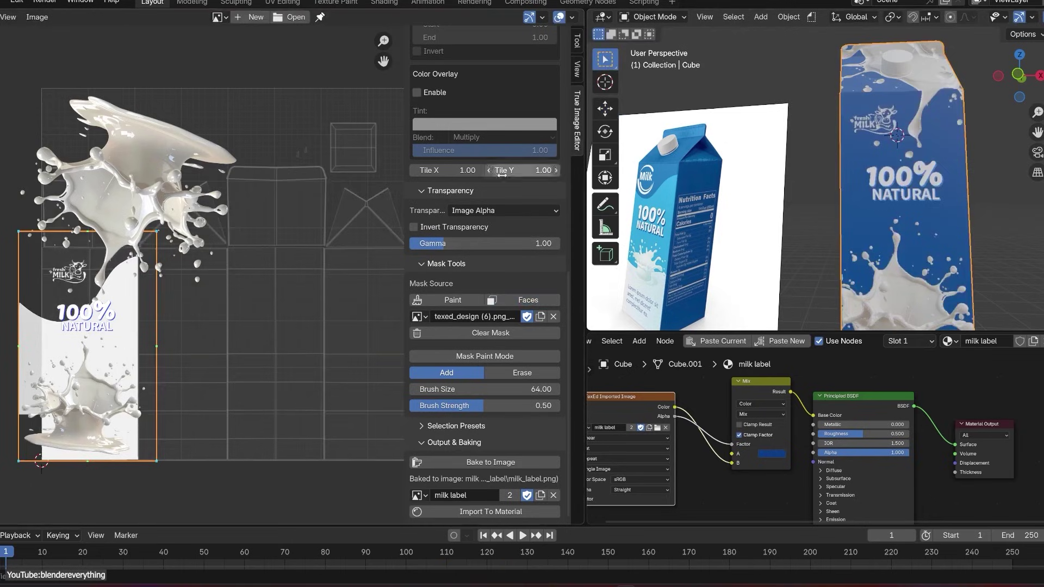
scroll(502, 175, "up", 3)
left_click(417, 145)
left_click(484, 176)
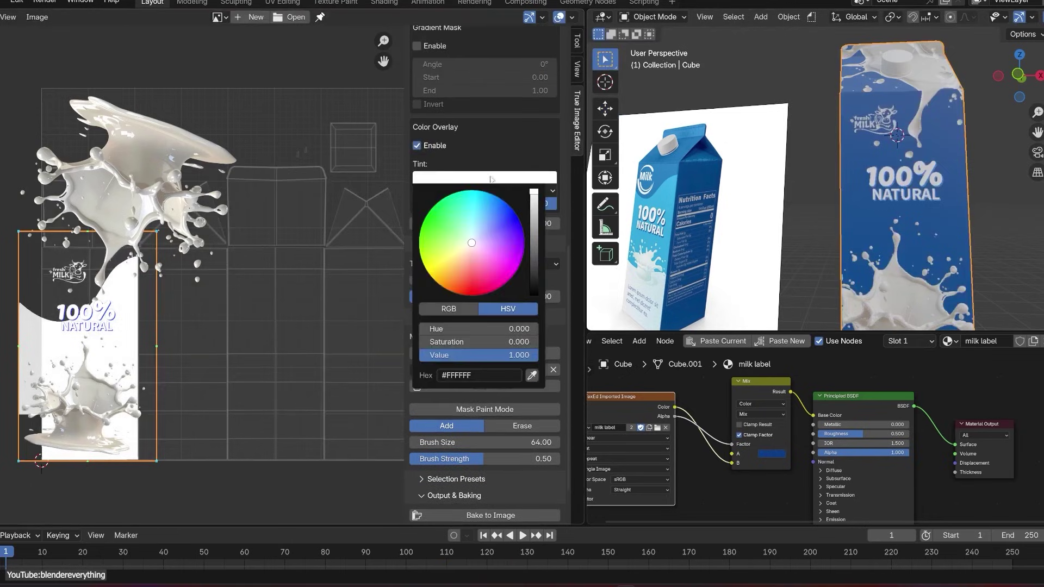
left_click(425, 239)
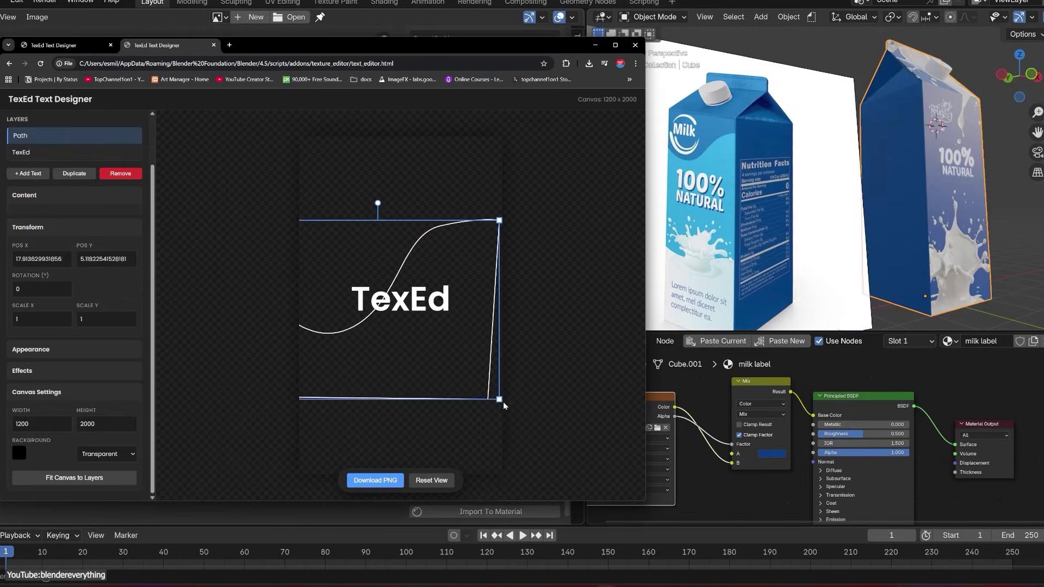
Edit the curved TexEd path's nodes, give it a colour, and enlarge it higher up.
left_click_drag(504, 405, 467, 377)
double_click(303, 303)
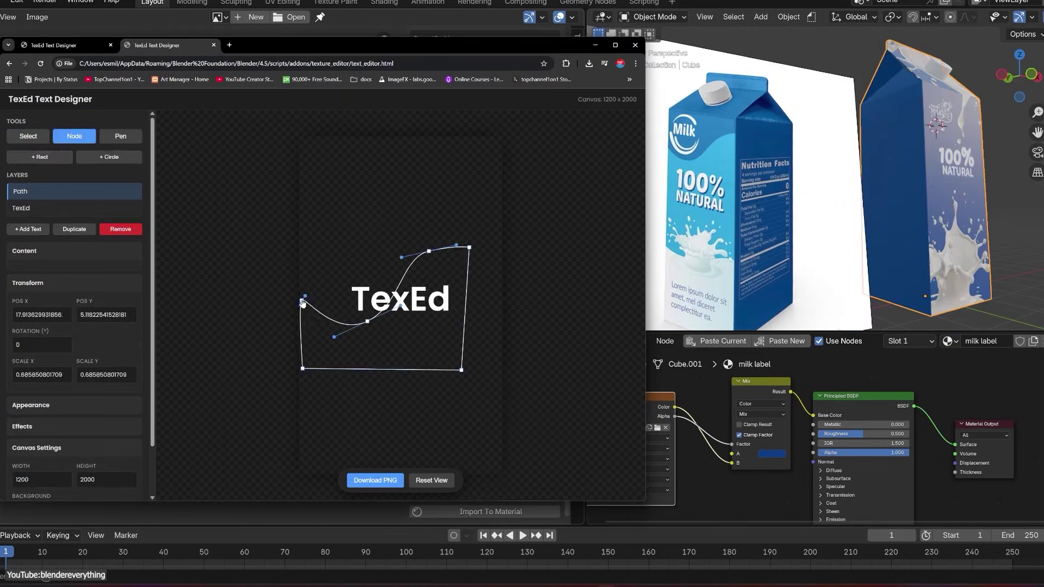
scroll(77, 326, "down", 1)
left_click(31, 349)
left_click(20, 381)
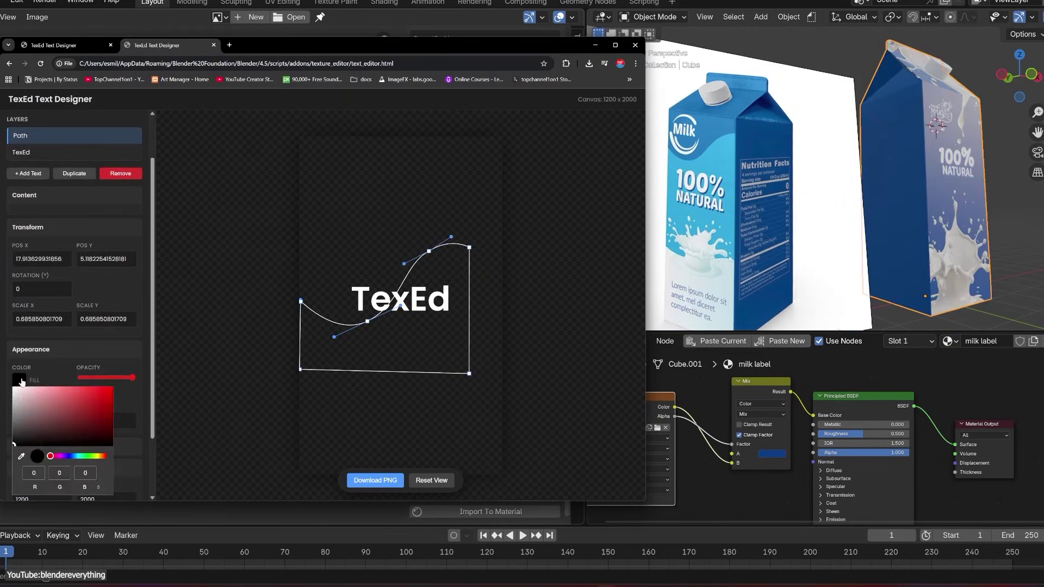
key("Escape")
left_click_drag(436, 343, 436, 278)
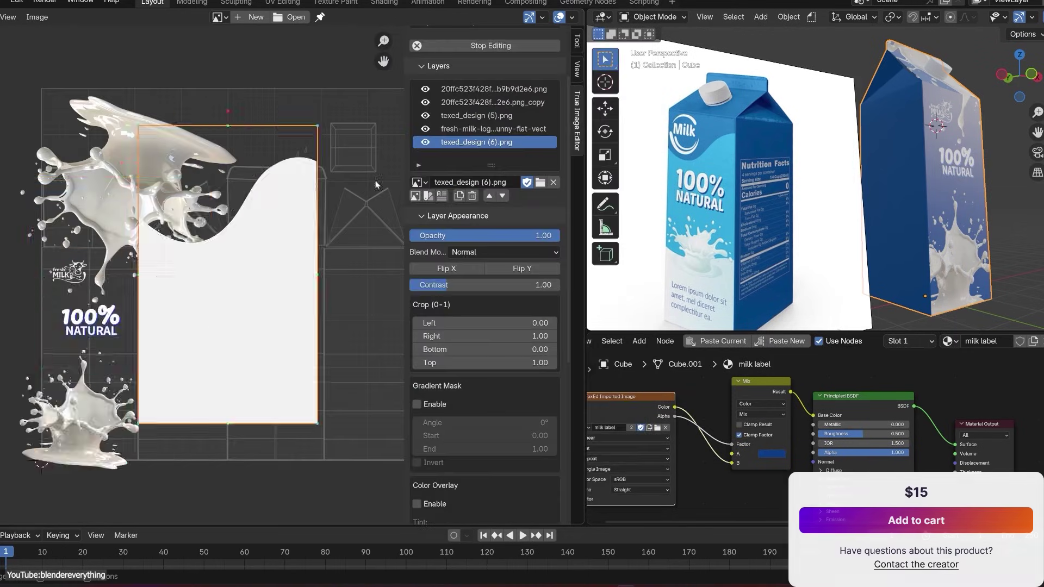
Resize the label layer toward the lower left and mask it to the selected faces.
left_click_drag(373, 429, 157, 462)
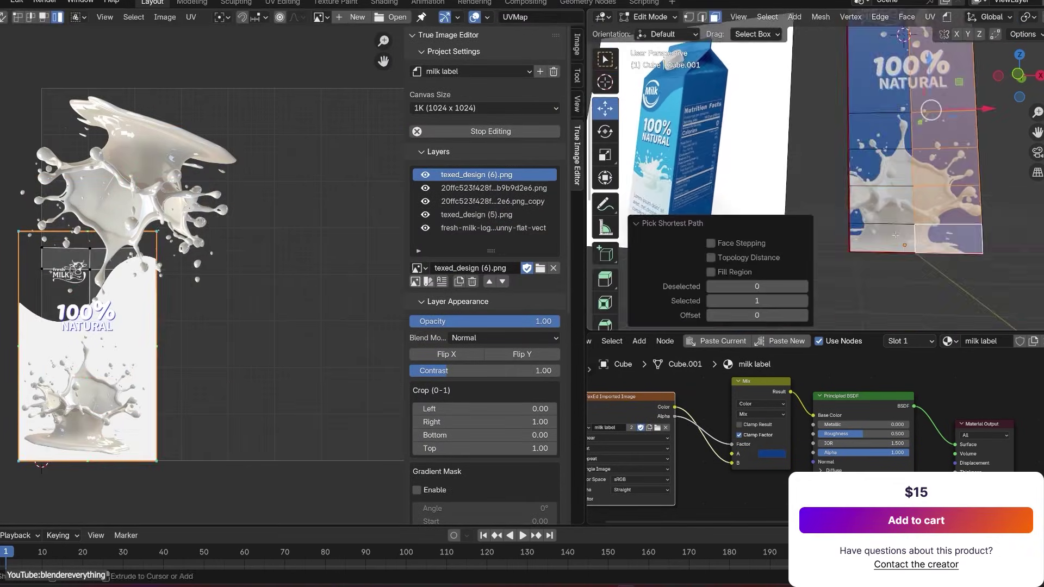
scroll(435, 425, "down", 10)
left_click(535, 303)
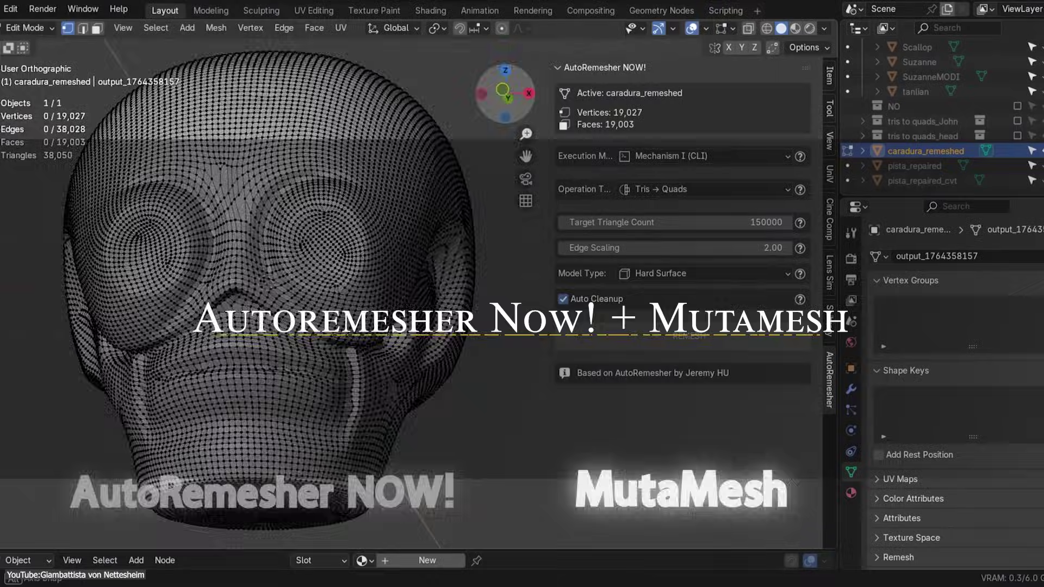
Return caradura_remeshed to Object Mode and orbit around the smooth quad-remeshed head.
middle_click_drag(234, 349, 440, 116)
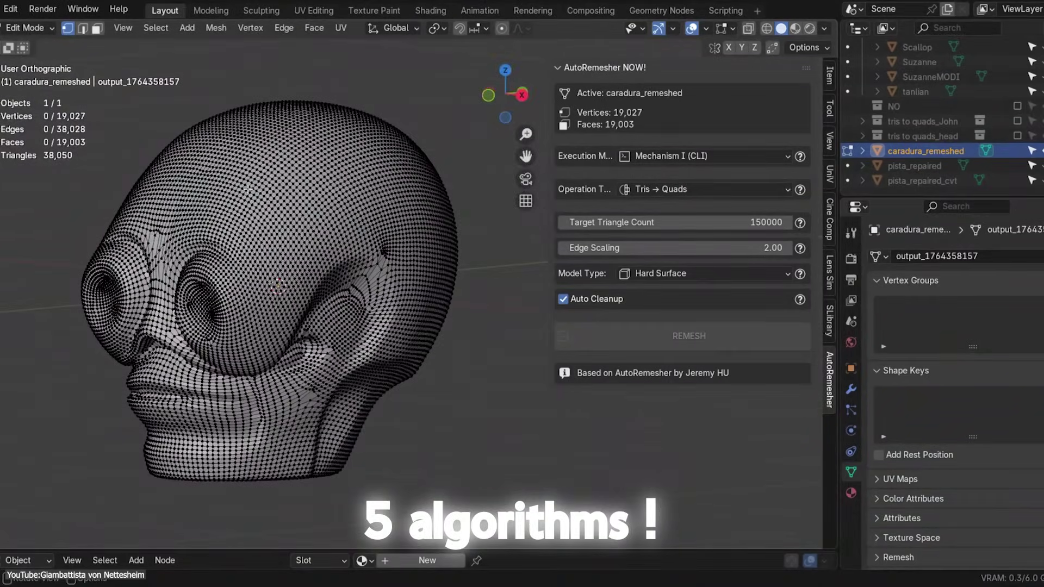
key("Tab")
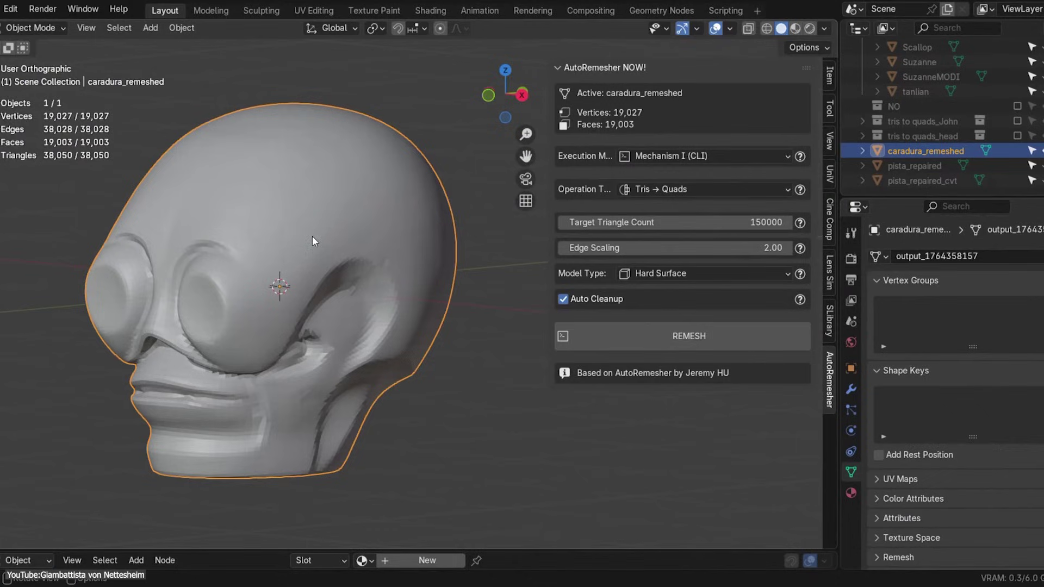
mouse_move(516, 108)
left_mouse_down()
mouse_move(510, 124)
mouse_move(518, 112)
left_mouse_up()
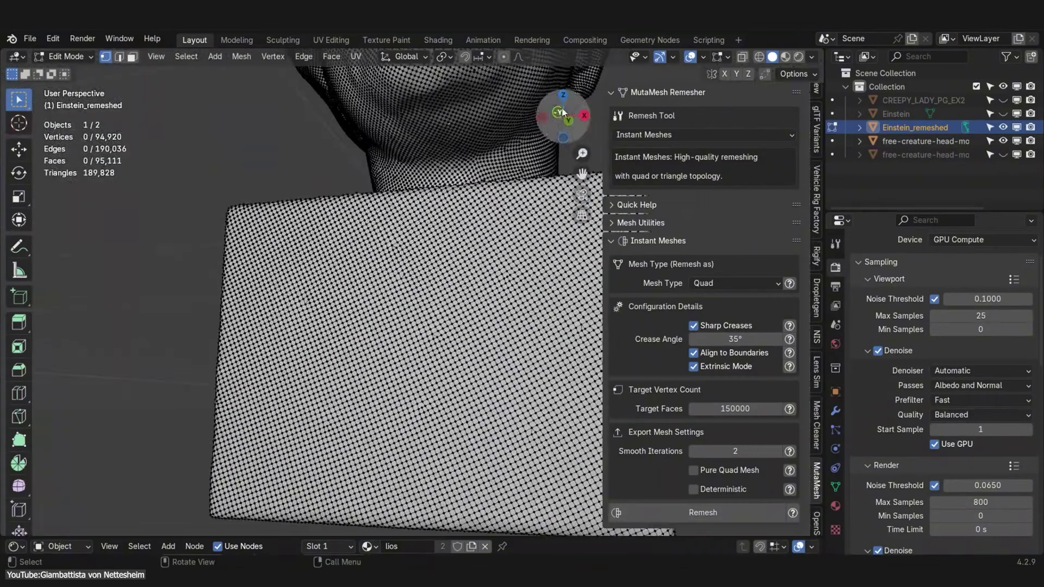
Orbit the Einstein remesh and snap the view to face the head front-on.
left_click_drag(563, 112, 554, 124)
left_click(569, 118)
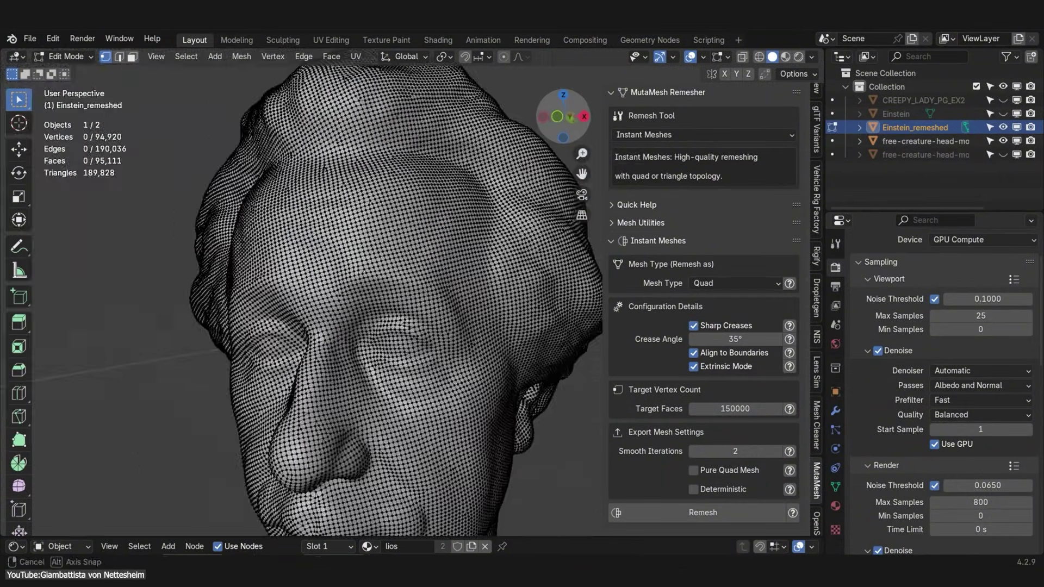
scroll(387, 327, "up", 4)
scroll(386, 327, "down", 3)
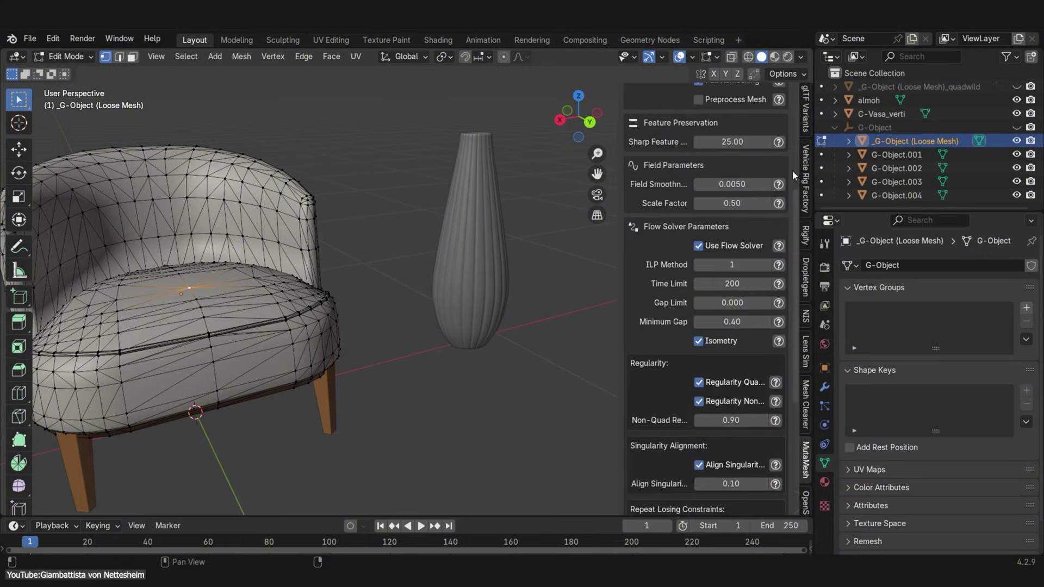
scroll(707, 272, "down", 3)
Compare the chair with its quadwild remesh by toggling edit mode on each.
left_click(692, 57)
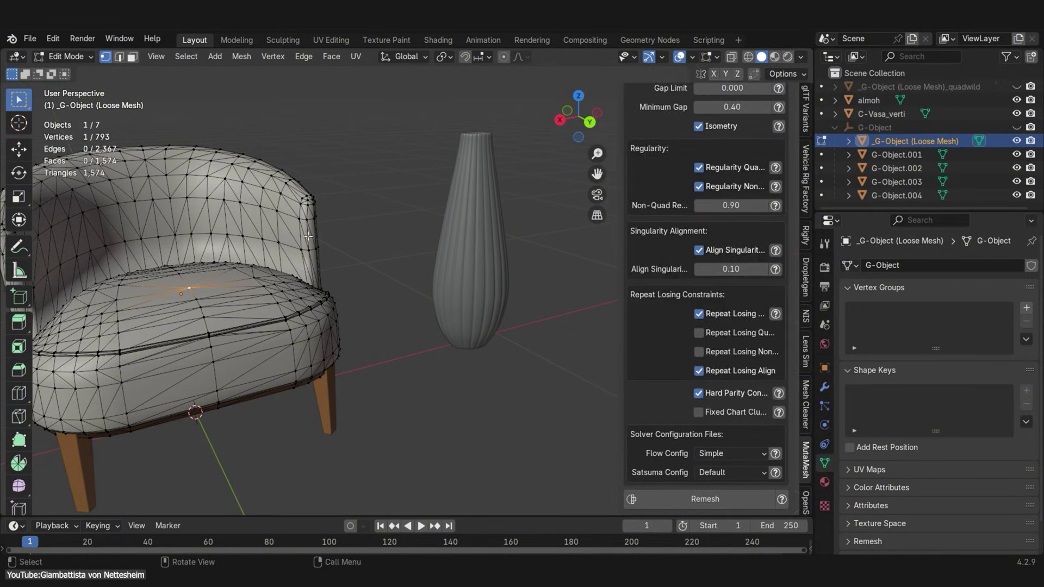
key("Tab")
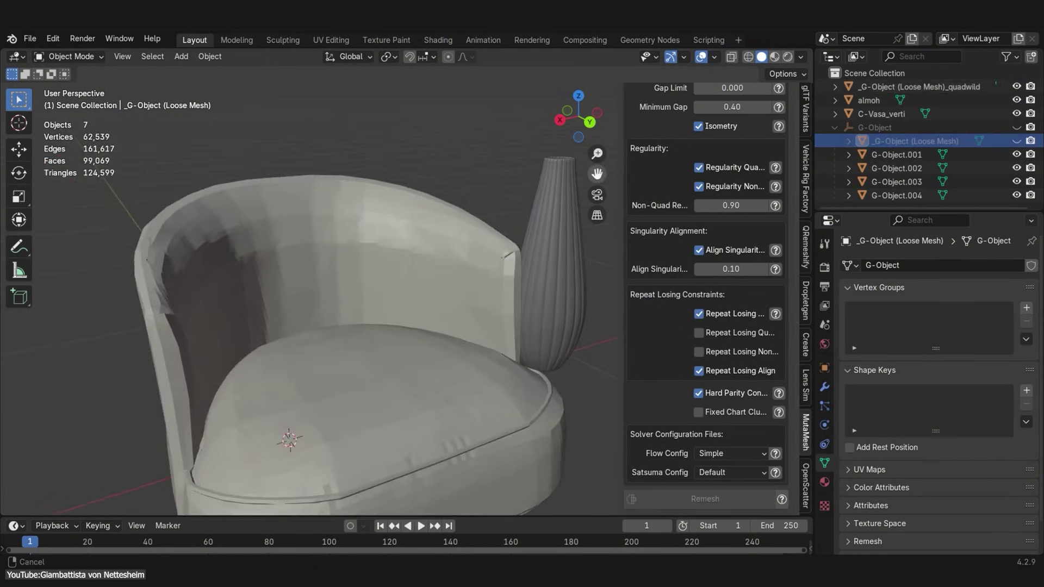
key("Tab")
scroll(369, 355, "up", 5)
scroll(369, 355, "down", 5)
scroll(287, 305, "up", 5)
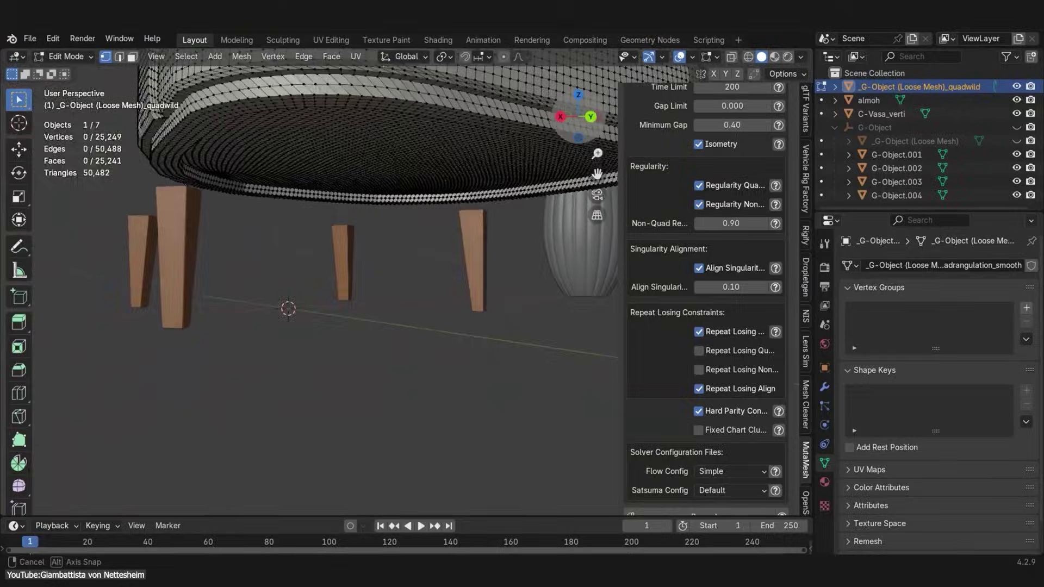
middle_click_drag(286, 305, 239, 413)
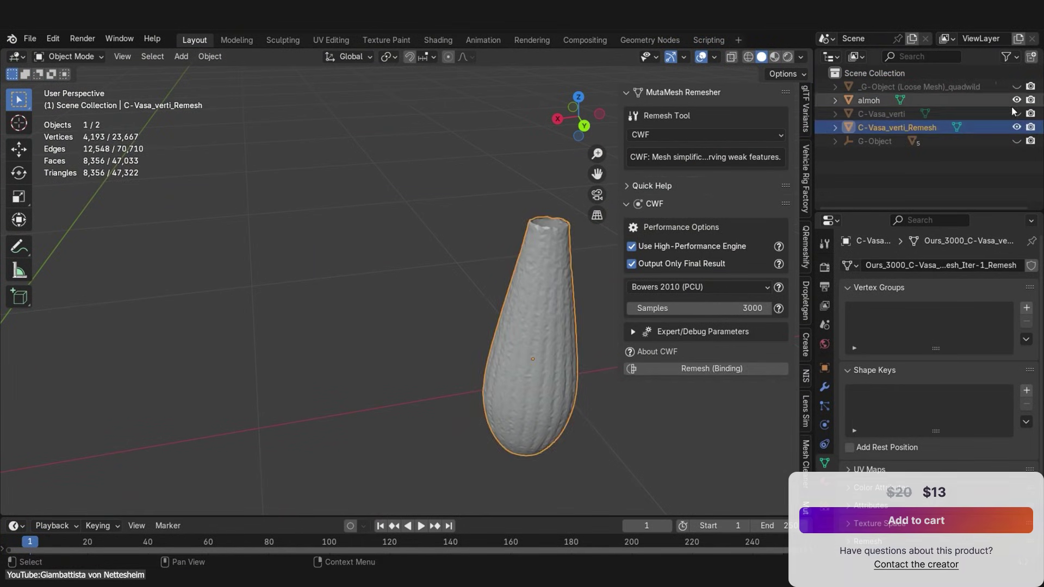
Toggle Outliner visibility to compare the original C-Vasa_verti vase with C-Vasa_verti_Remesh.
left_click(1016, 113)
left_click(1016, 127)
left_click(881, 114)
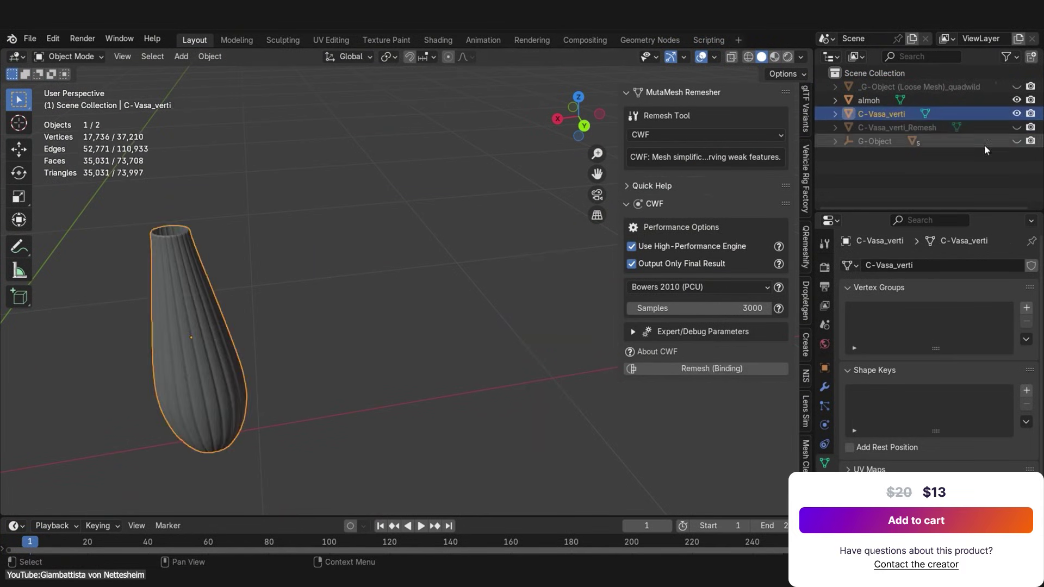
left_click(1017, 113)
left_click(1017, 127)
left_click(897, 127)
scroll(348, 285, "up", 6)
Check the remeshed vase in edit mode with Face Orientation overlay on, then off.
key("Tab")
left_click(692, 56)
left_click(630, 333)
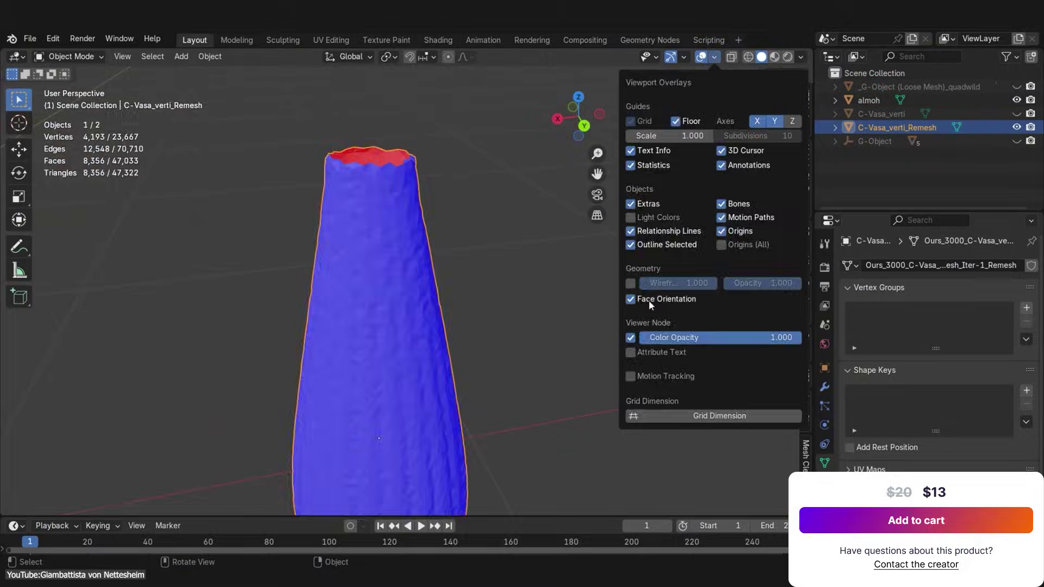
left_click(631, 333)
left_click_drag(573, 115, 583, 127)
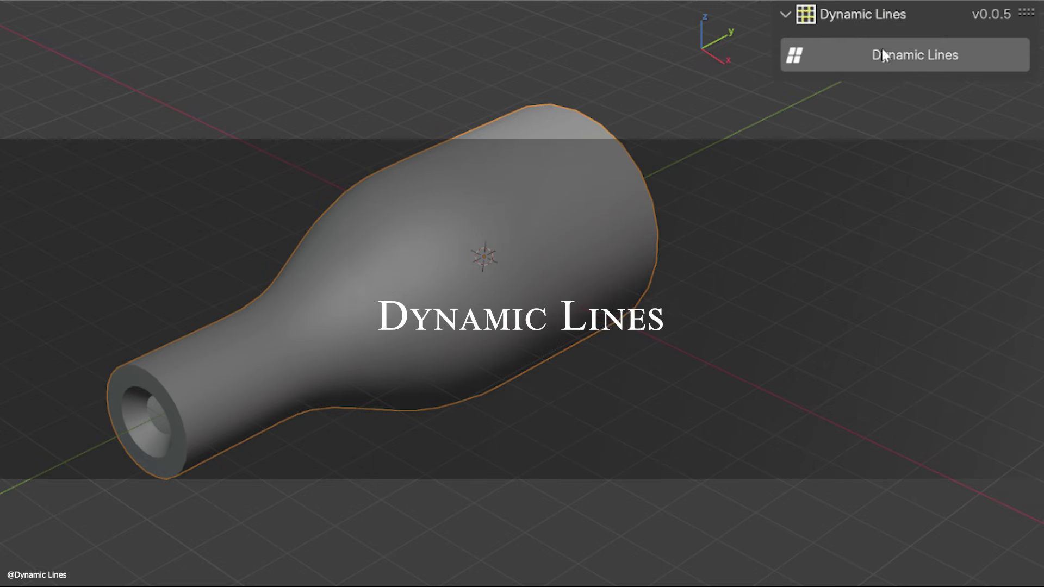
Generate Dynamic Lines in Sharp mode on the bottle and toggle the modifier display to compare.
left_click(886, 54)
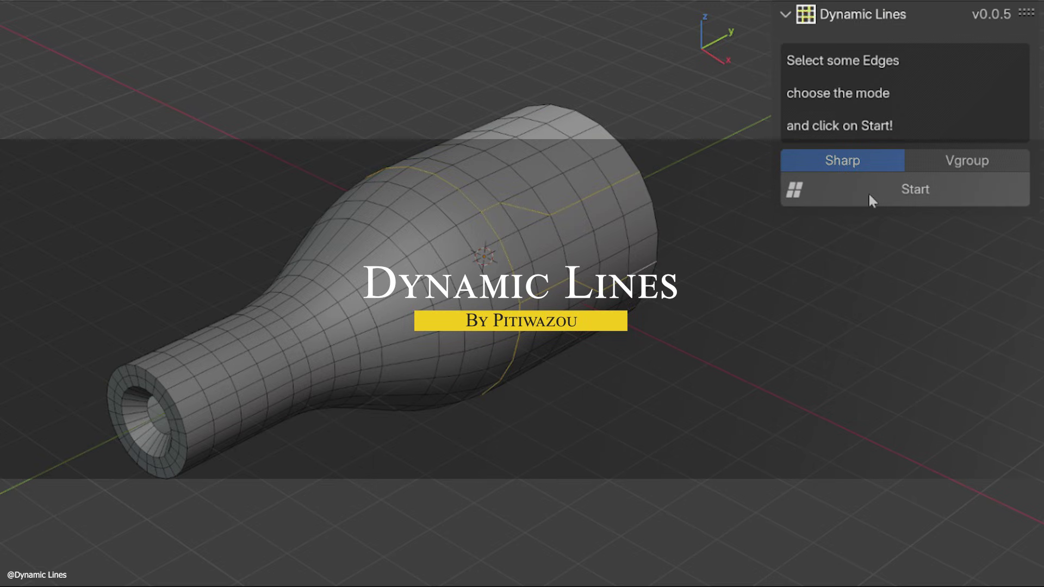
left_click(805, 195)
middle_click_drag(570, 230, 235, 168)
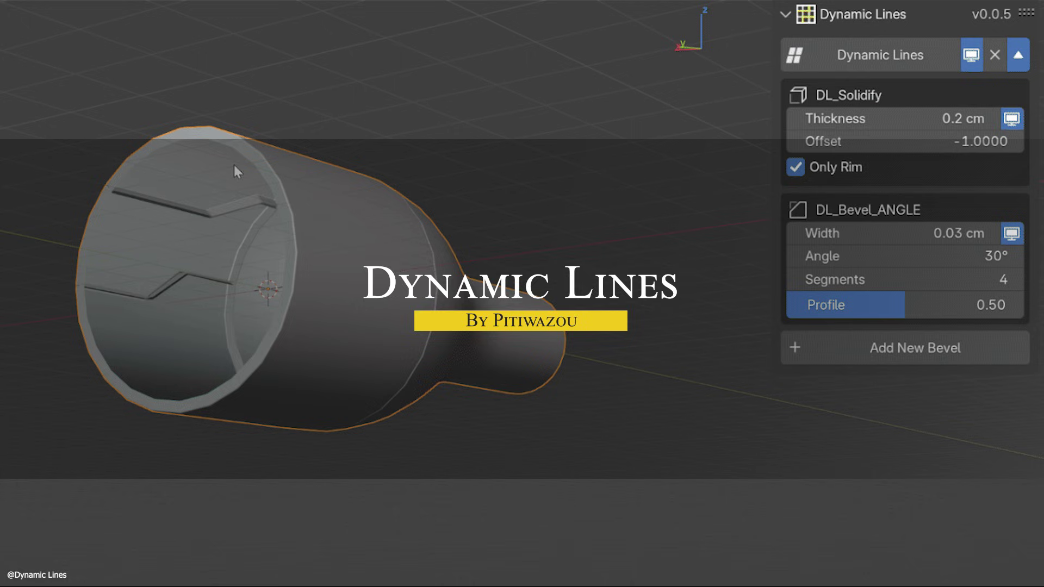
left_click(972, 55)
left_click(972, 55)
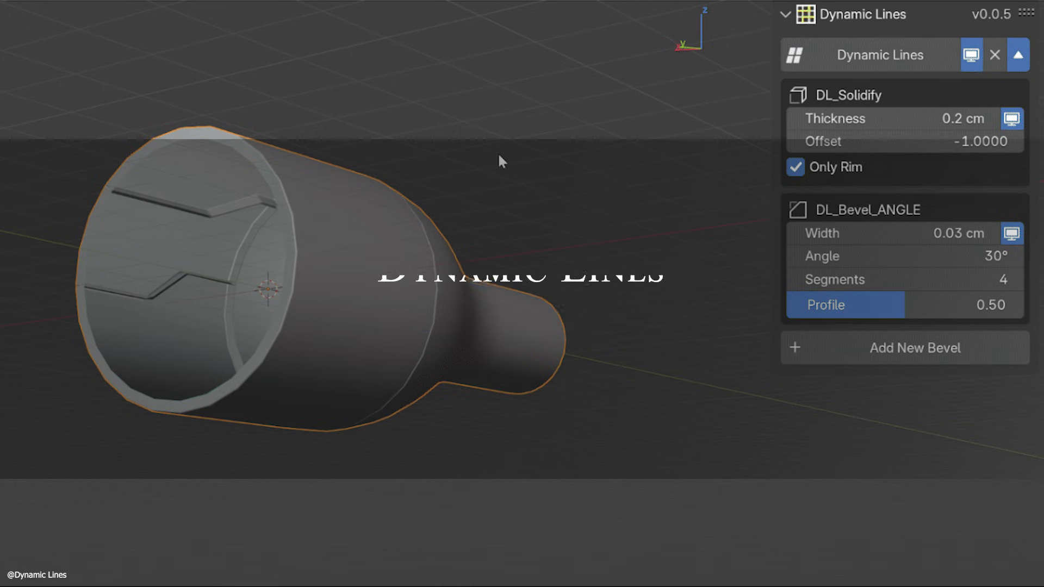
middle_click_drag(498, 156, 608, 270)
Switch between edit and object mode to compare marked edges with the beveled grooves.
key("Tab")
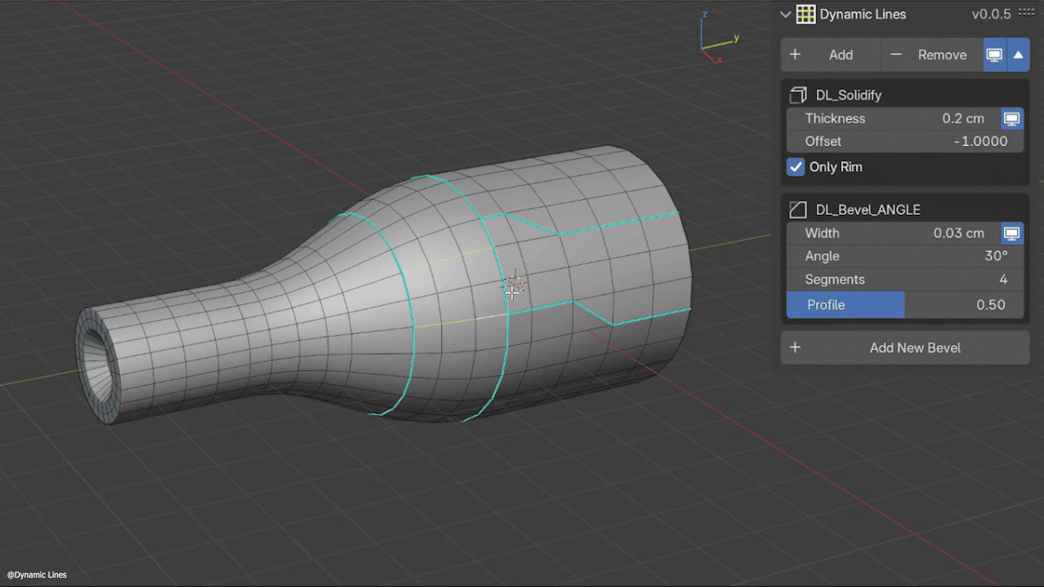
key("Tab")
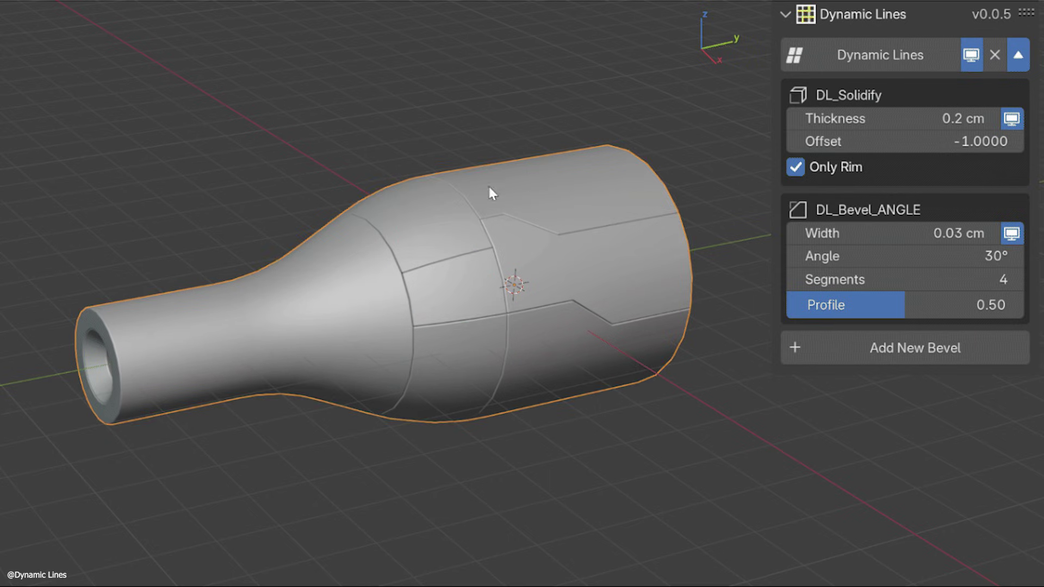
key("Tab")
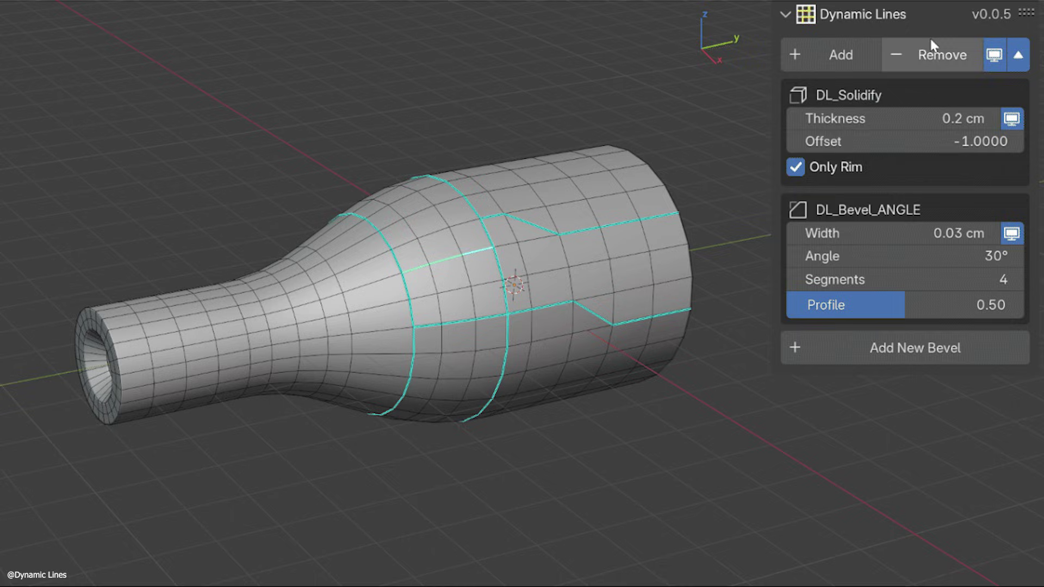
key("Tab")
left_click(971, 54)
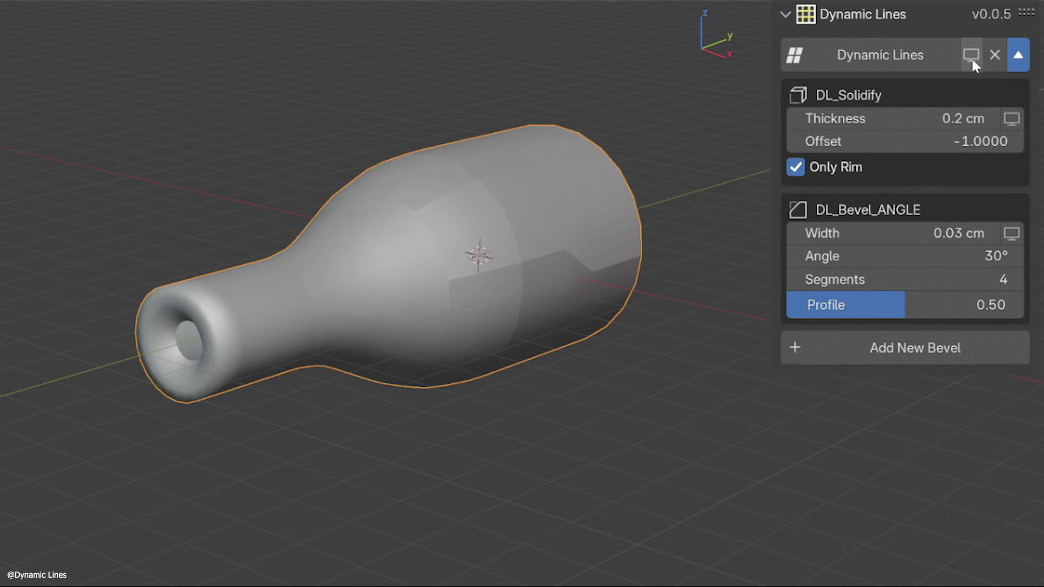
left_click(971, 55)
middle_click_drag(591, 227, 488, 319)
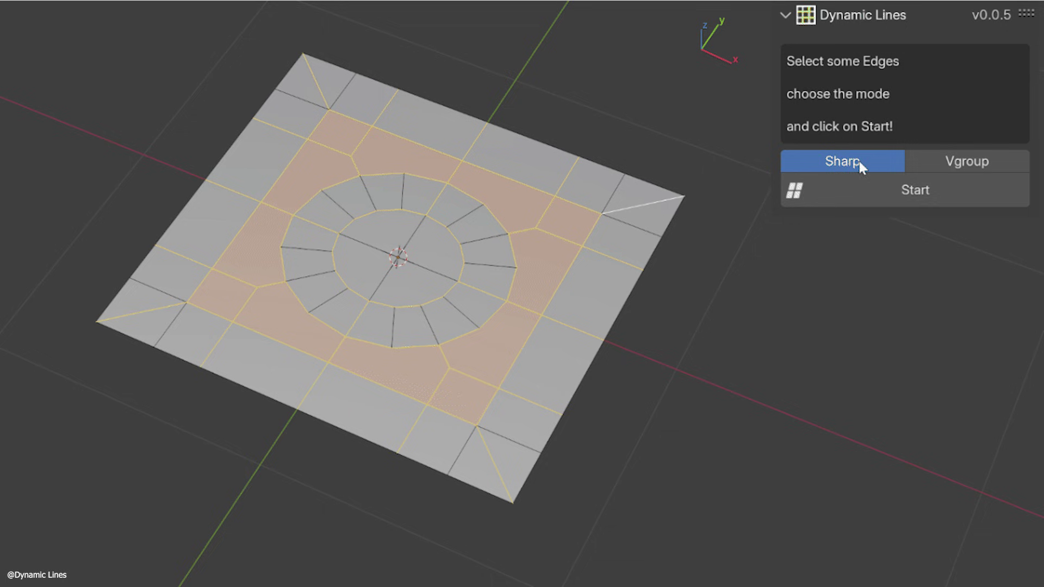
Turn the circular-patterned plane into beveled tiles from sharp edges and add a second bevel.
left_click(912, 200)
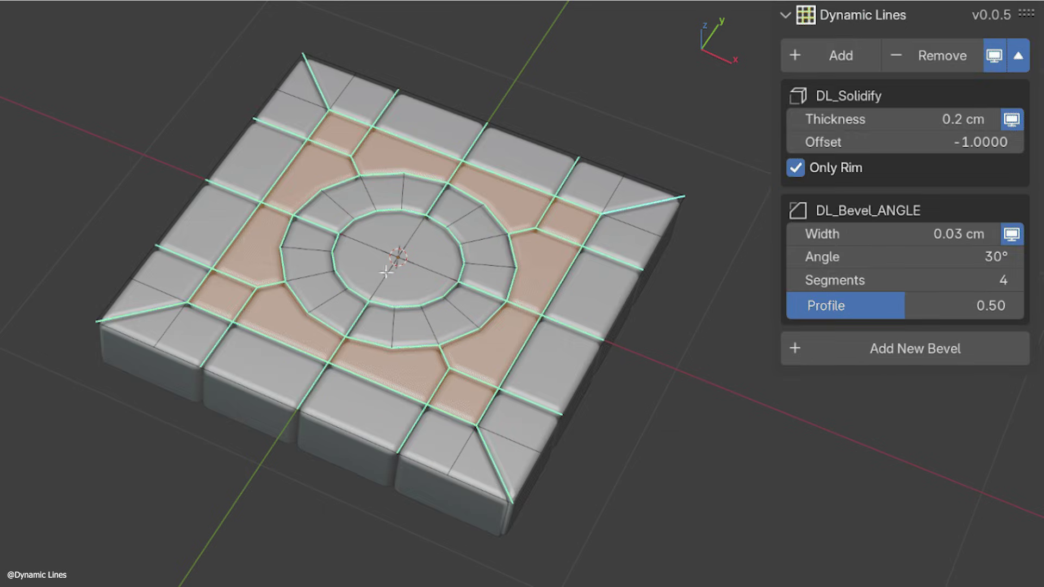
key("Tab")
middle_click_drag(408, 298, 552, 263)
left_click(913, 348)
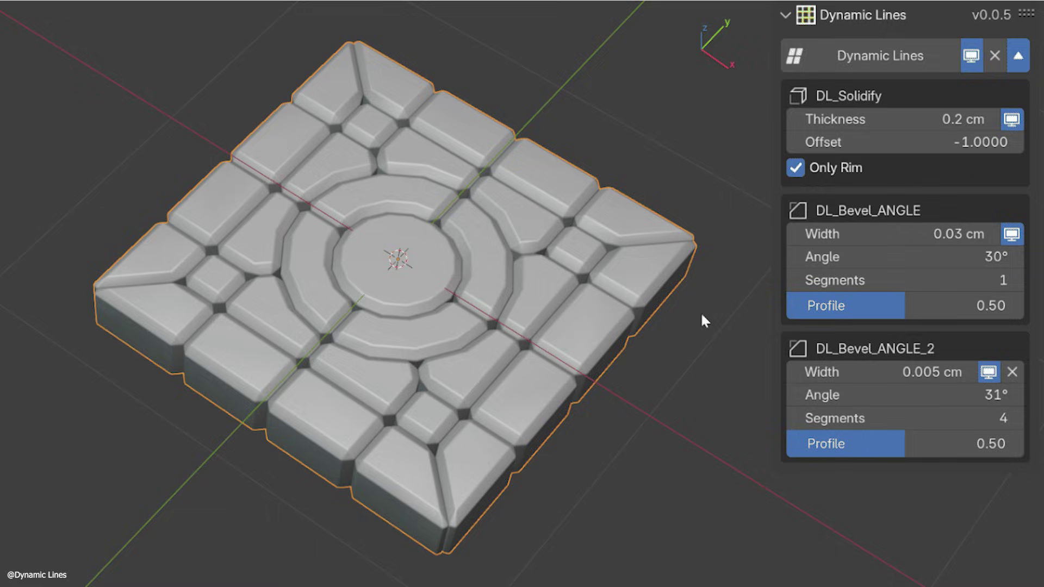
middle_click_drag(507, 357, 736, 254)
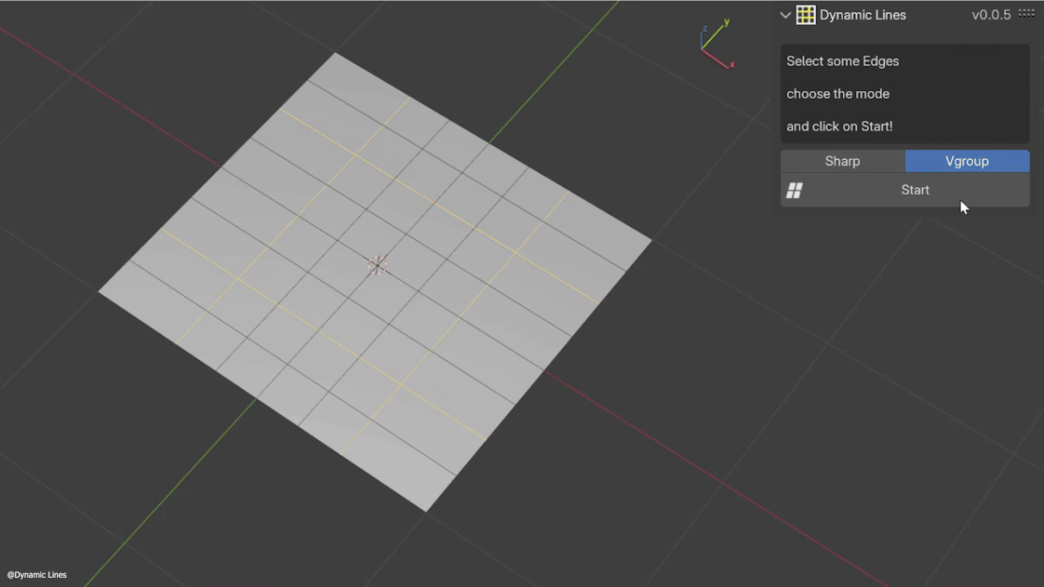
Turn the grid plane into separated tiles with a second bevel, back in Object Mode.
left_click(909, 190)
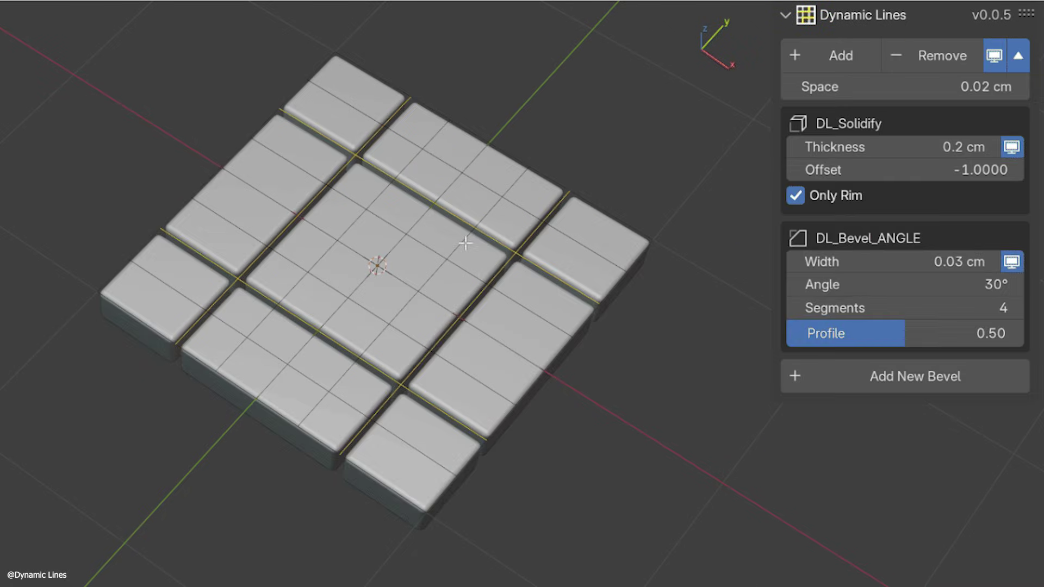
left_click(902, 375)
key("ctrl+Tab")
left_click(522, 285)
middle_click_drag(522, 284, 571, 207)
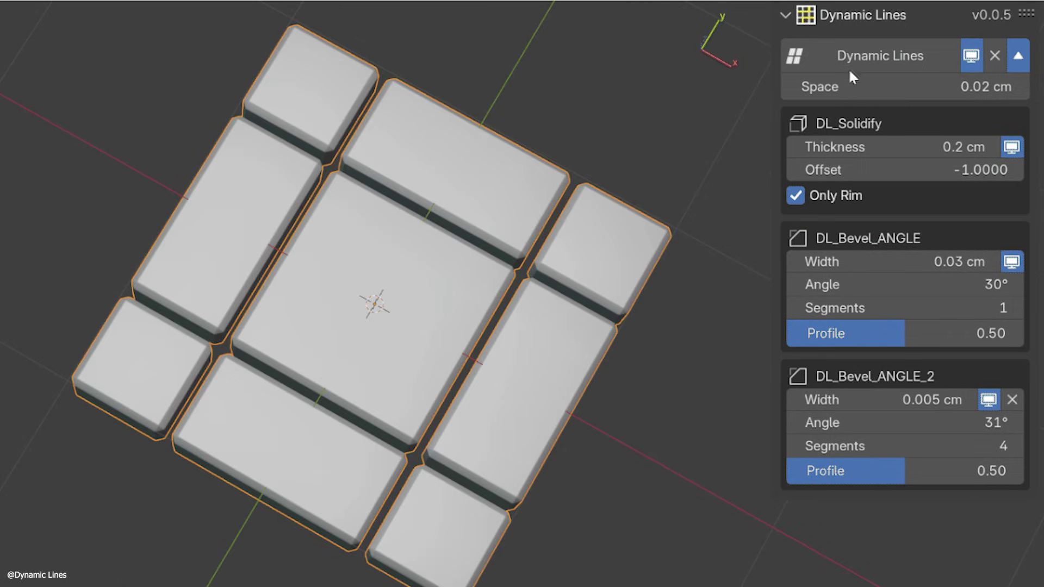
scroll(464, 179, "up", 3)
Widen the tile gaps to 0.05 cm and untick Only Rim to solidify the slab.
left_click(900, 88)
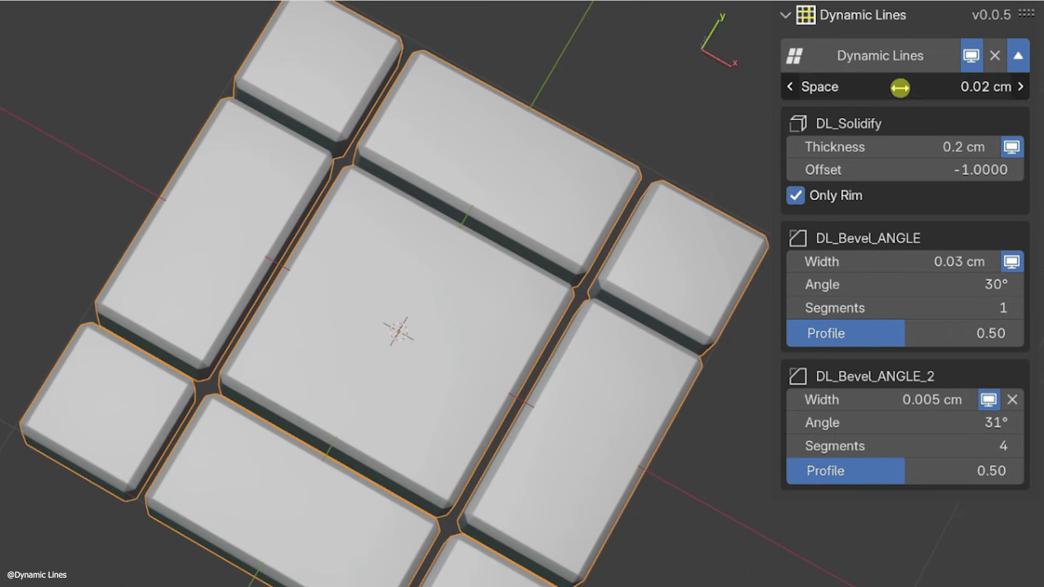
left_click_drag(911, 91, 920, 93)
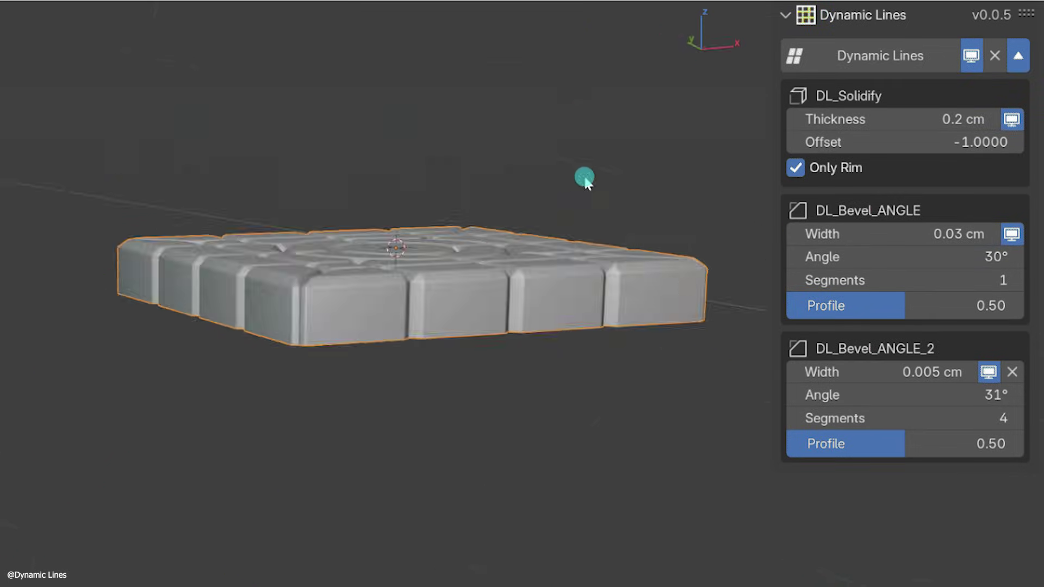
middle_click_drag(583, 175, 433, 341)
left_click(795, 169)
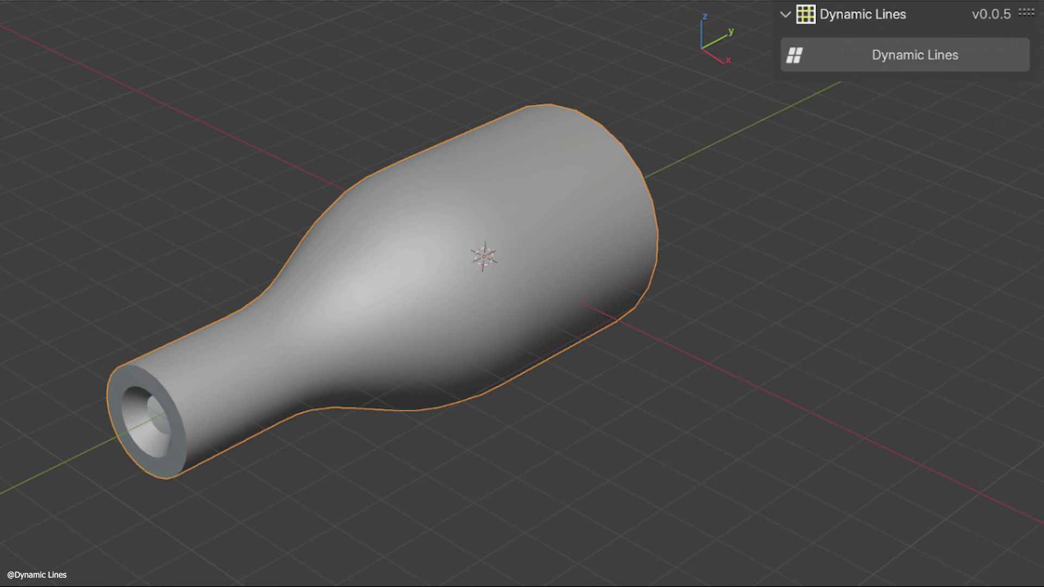
Generate Dynamic Lines panel lines on the bottle and toggle the effect in object mode.
left_click(889, 54)
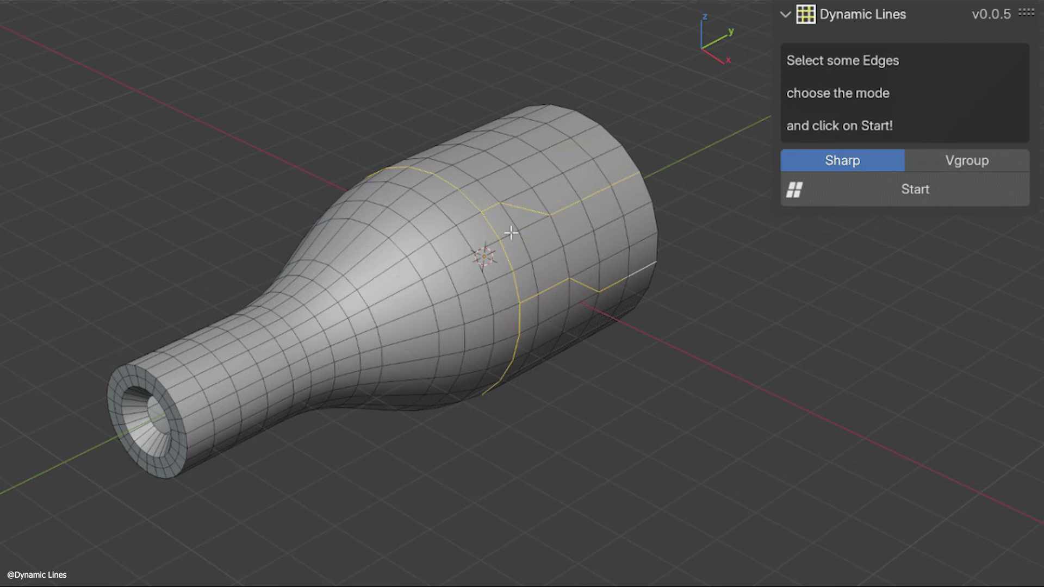
left_click(866, 190)
key("Tab")
middle_click_drag(619, 263, 224, 252)
left_click(972, 55)
left_click(972, 54)
middle_click_drag(413, 239, 423, 278)
Preview the bottle's seams outside edit mode, then return it to Edit Mode.
key("Tab")
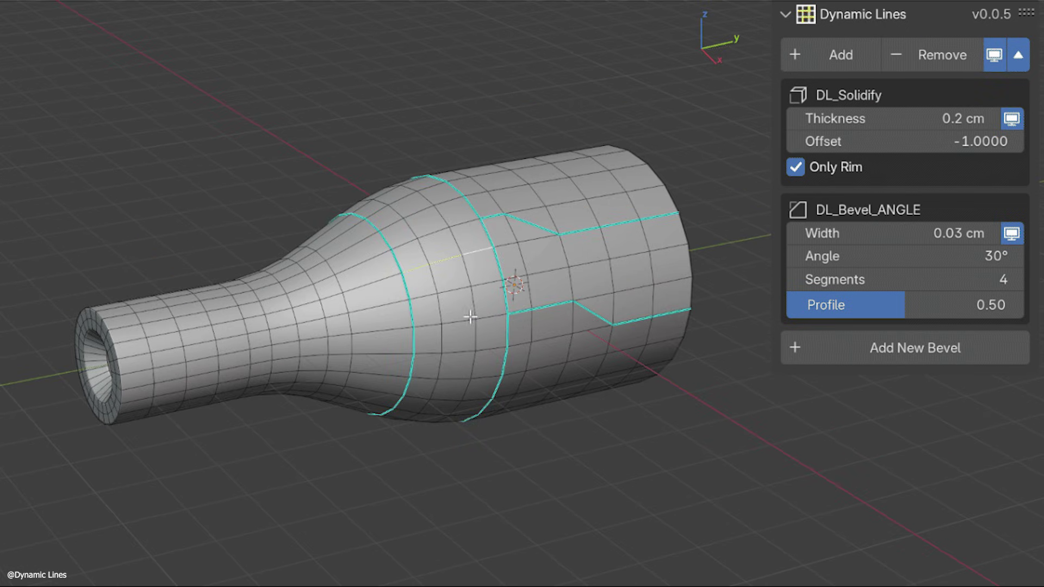
key("Tab")
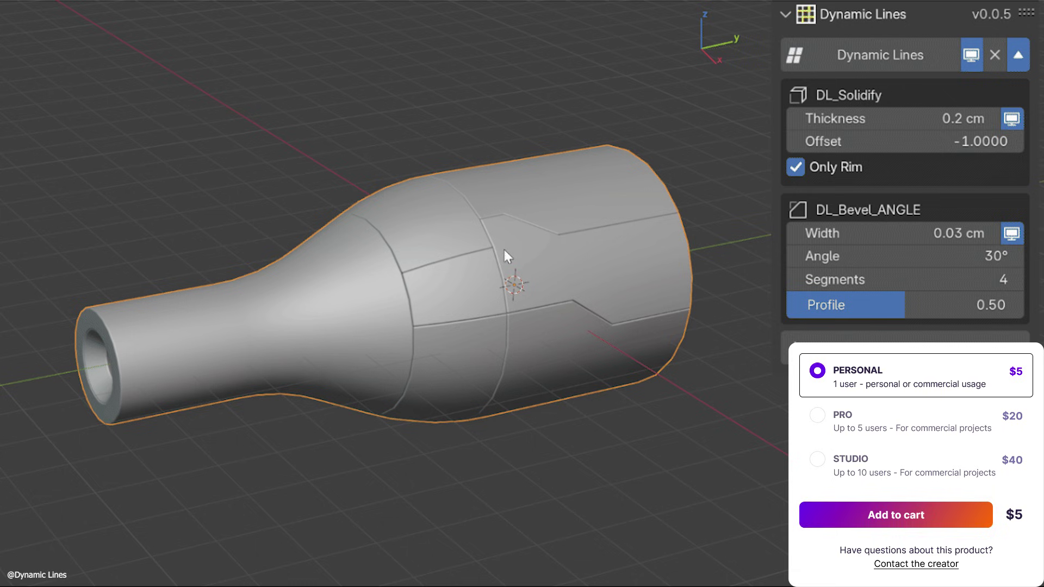
key("Tab")
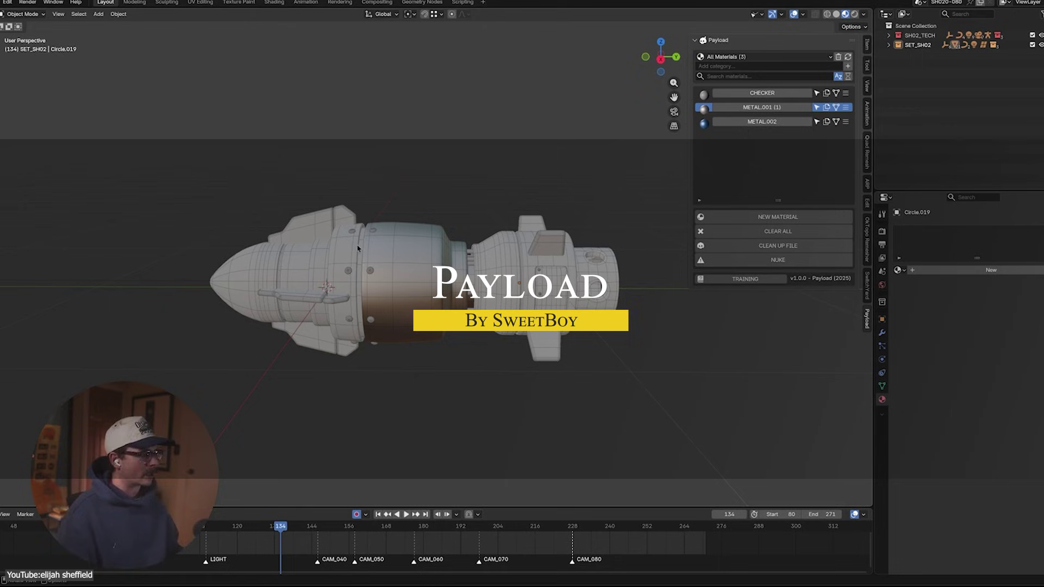
Try METAL.001 and METAL.002, clear all materials, then give the nose and rings METAL.002.
left_click(751, 109)
left_click(763, 121)
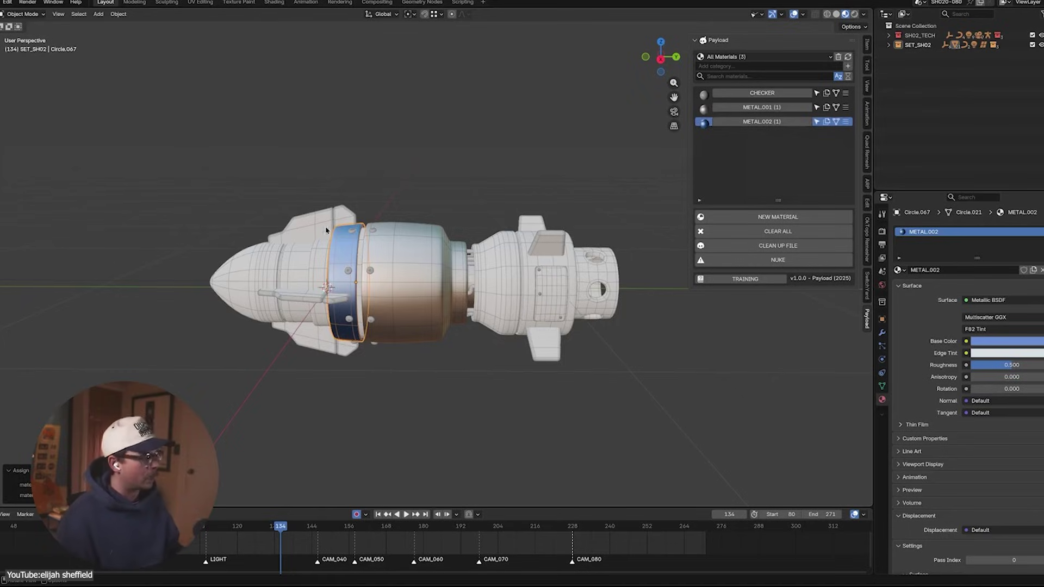
left_click(300, 263)
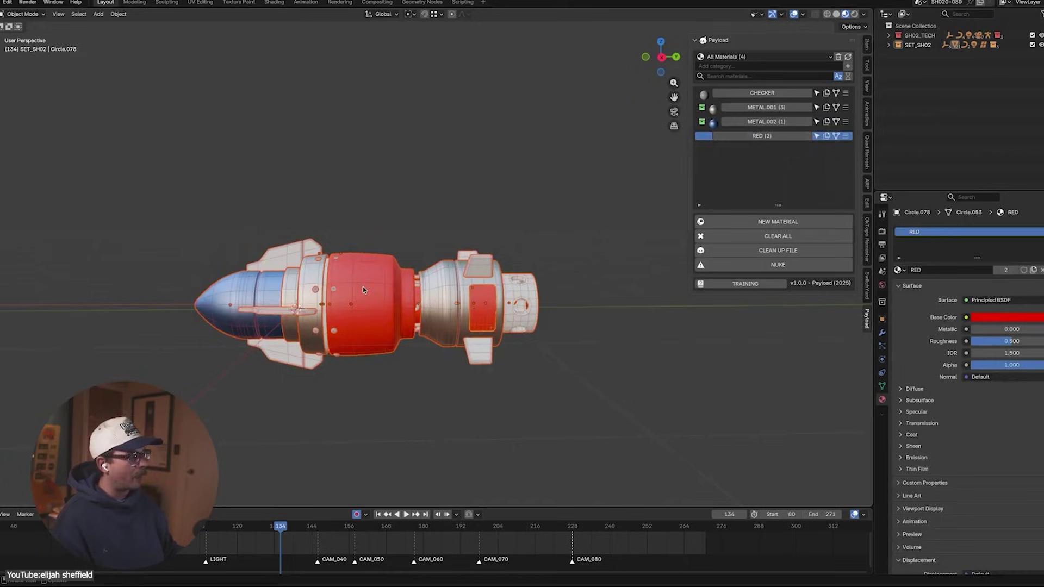
left_click(738, 236)
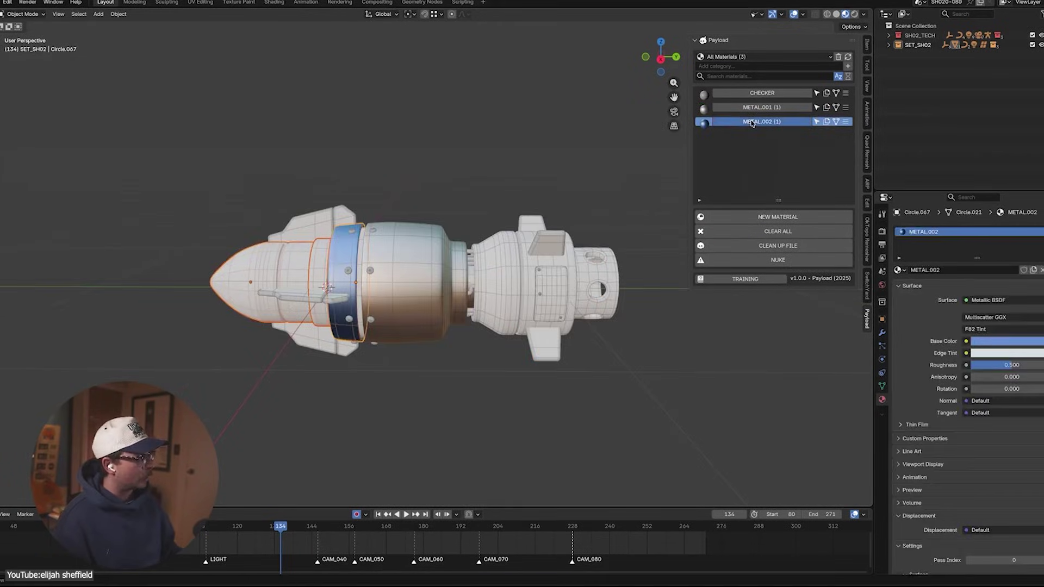
left_click(752, 123)
scroll(323, 237, "up", 2)
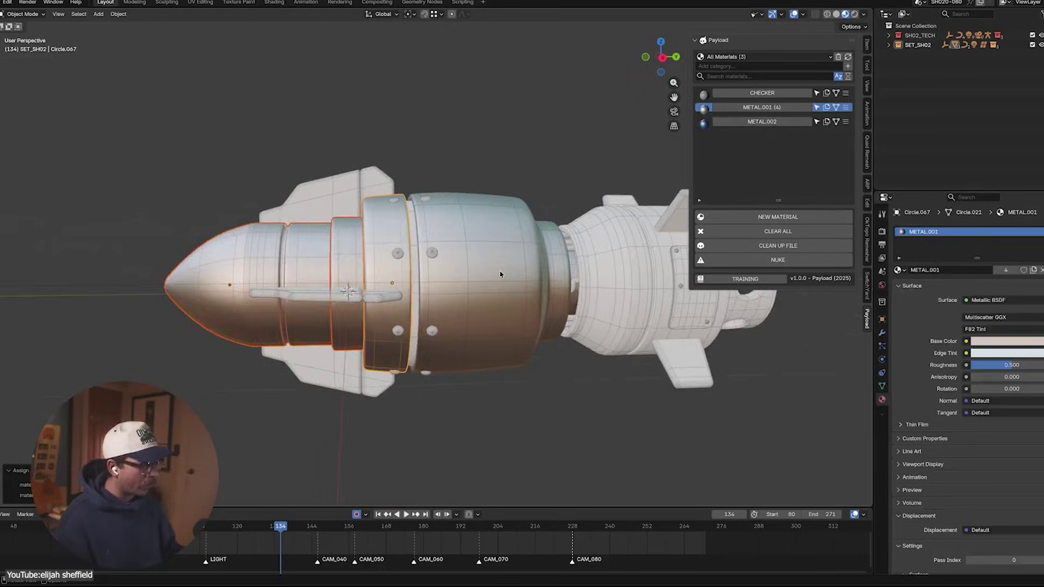
left_click(462, 282)
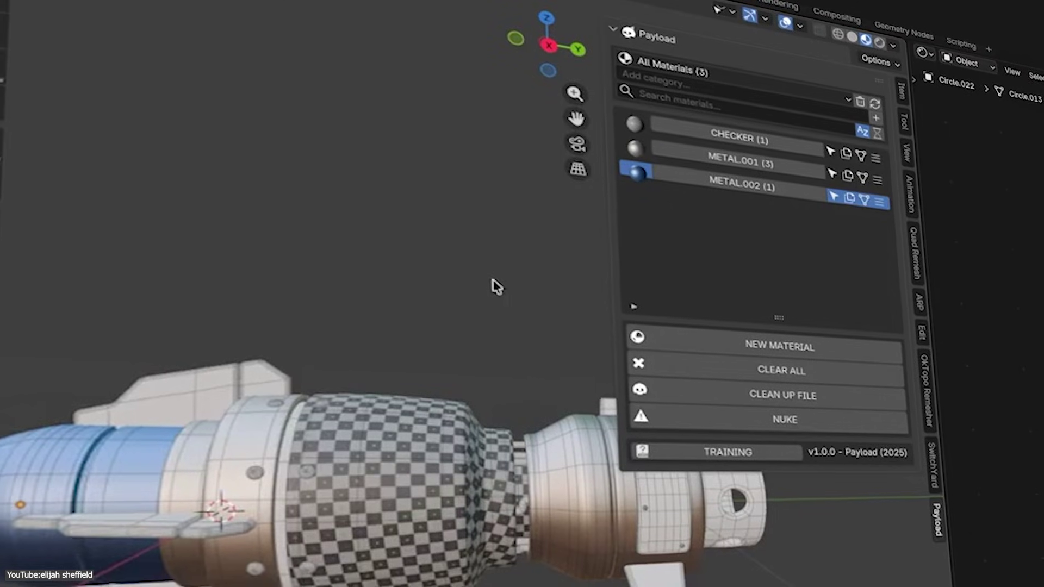
Keep all Payload materials shown and begin a new category named METALS.
left_click(696, 73)
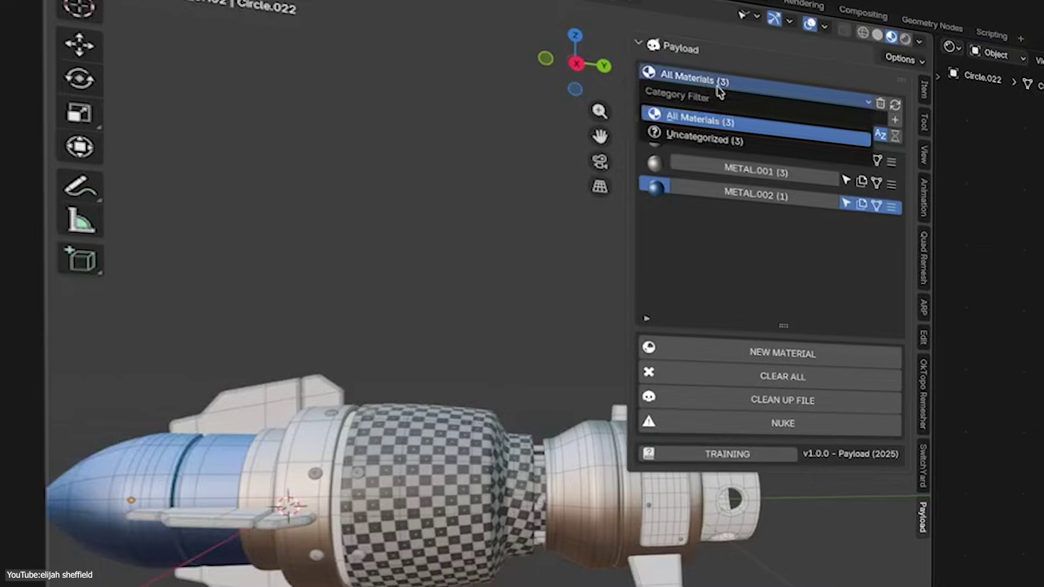
left_click(688, 124)
left_click(729, 103)
type("METALS")
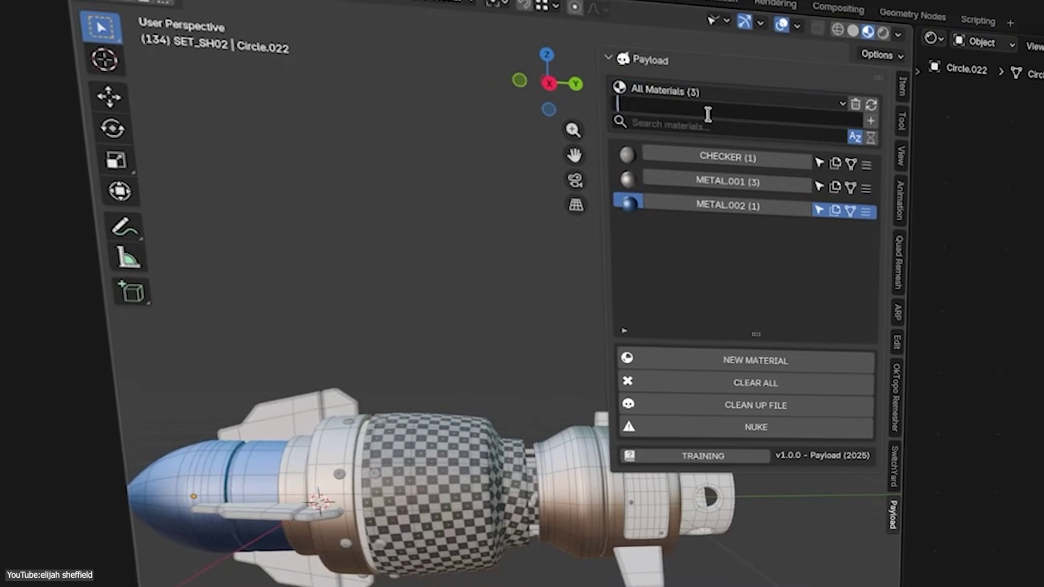
Change the category name to MISC, remove it again, and select the checker-textured cylinder.
key("BackSpace")
key("BackSpace")
key("BackSpace")
key("BackSpace")
key("BackSpace")
key("BackSpace")
type("MISC")
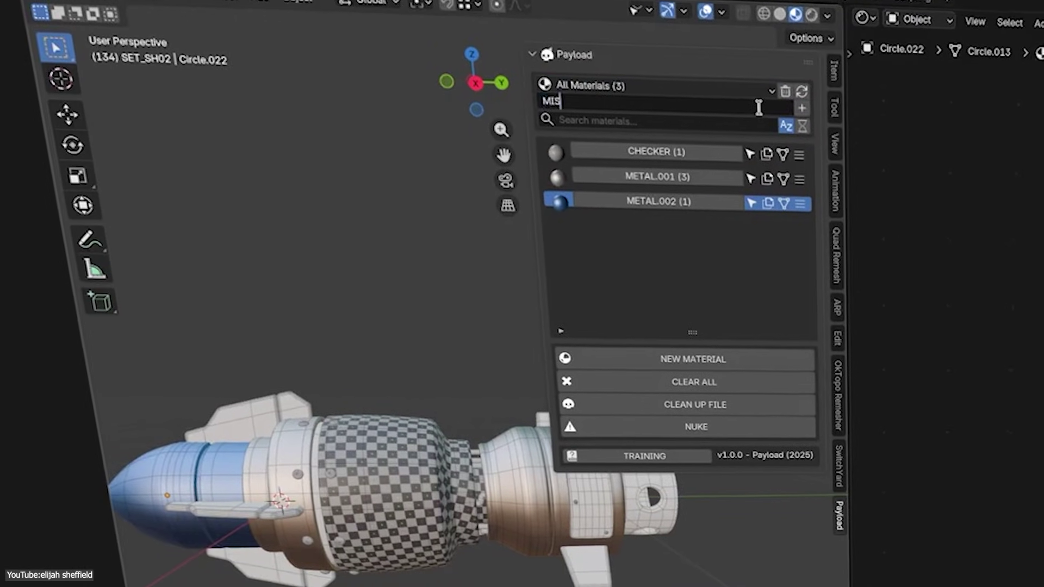
key("Return")
left_click(727, 149)
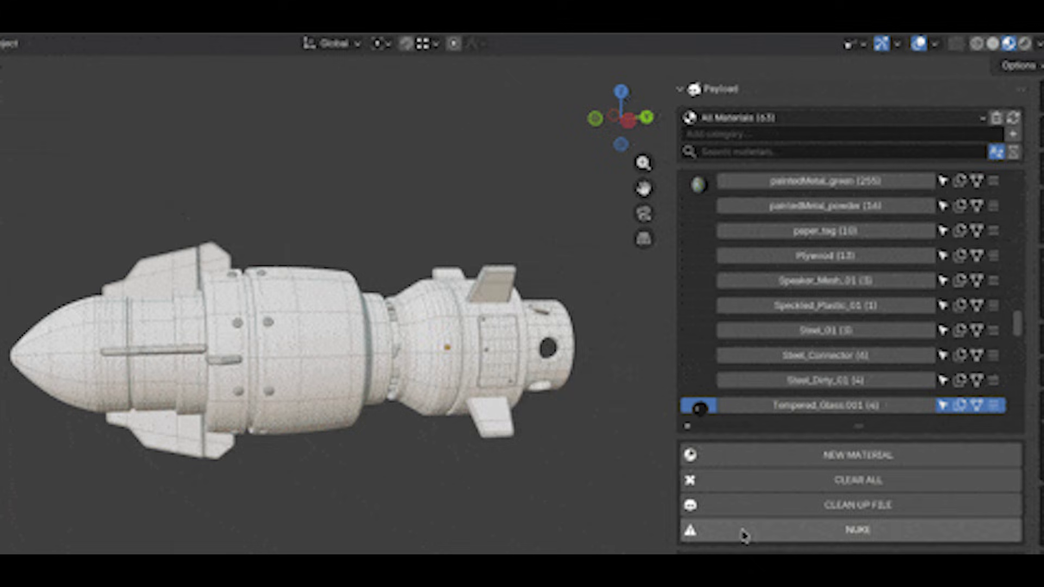
Delete every material in the file by confirming NUKE.
left_click(775, 533)
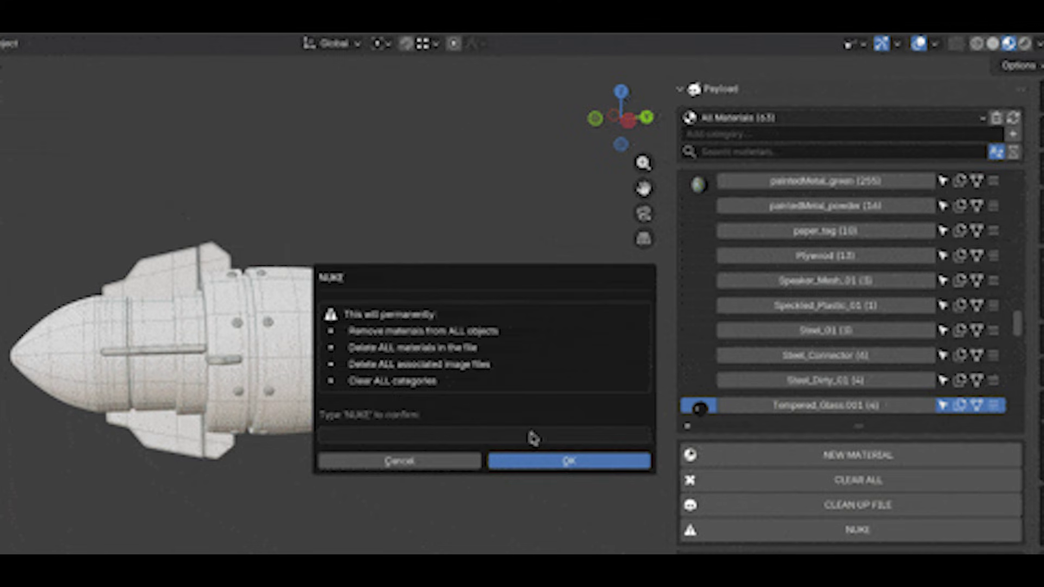
type("NUKE")
left_click(550, 461)
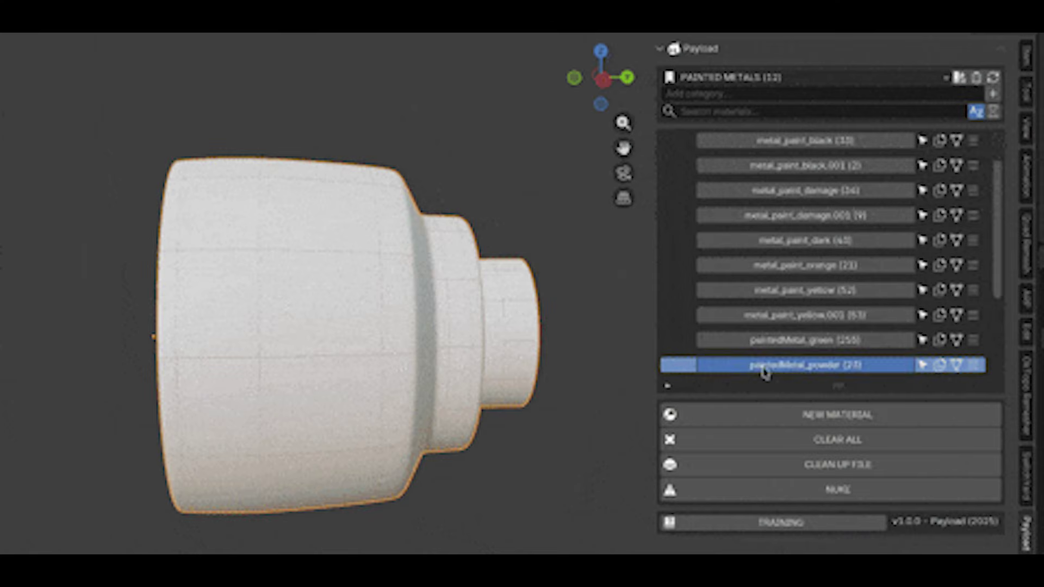
Apply paintedMetal_powder and metal_paint_damage.001 to the cylinder, then project Plywood as Box Triplanar.
left_click(766, 369)
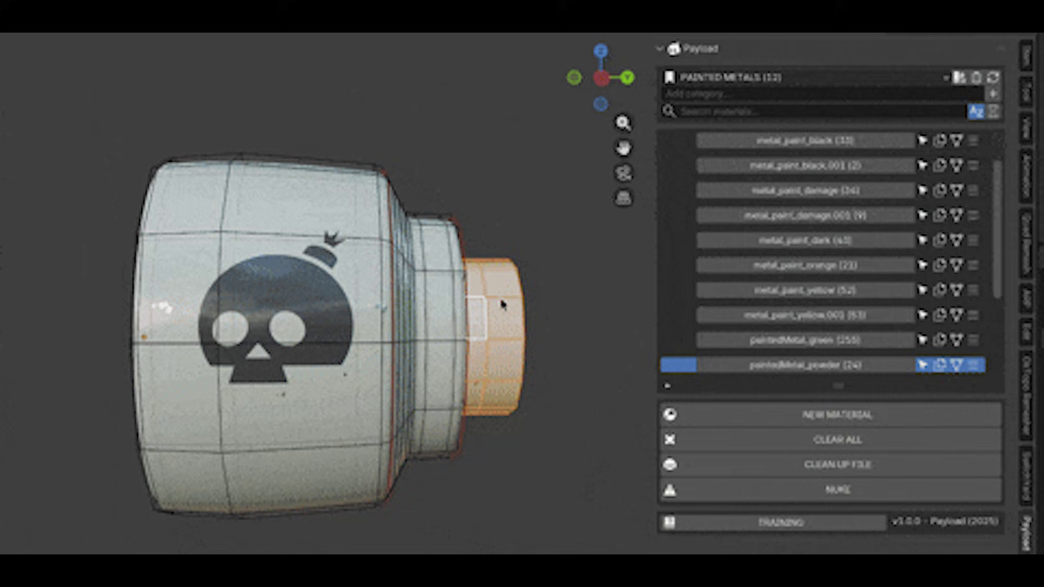
left_click(734, 220)
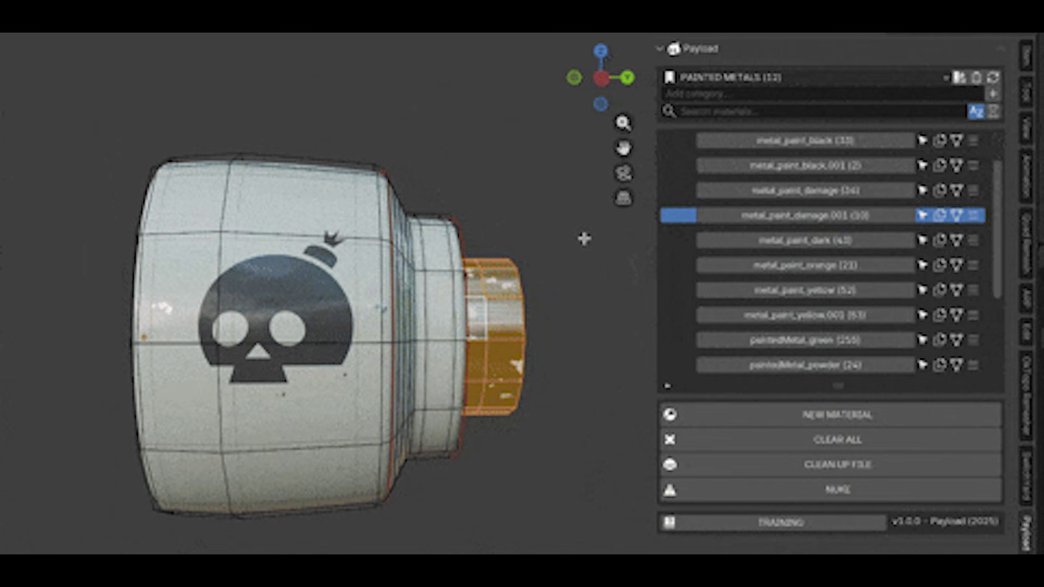
middle_click_drag(555, 252, 503, 247)
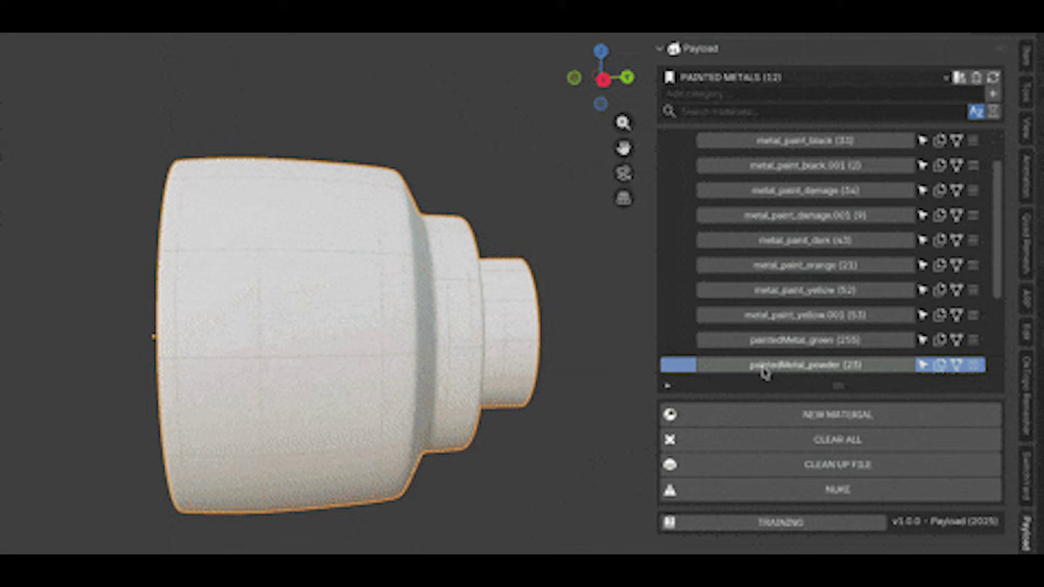
left_click(764, 370)
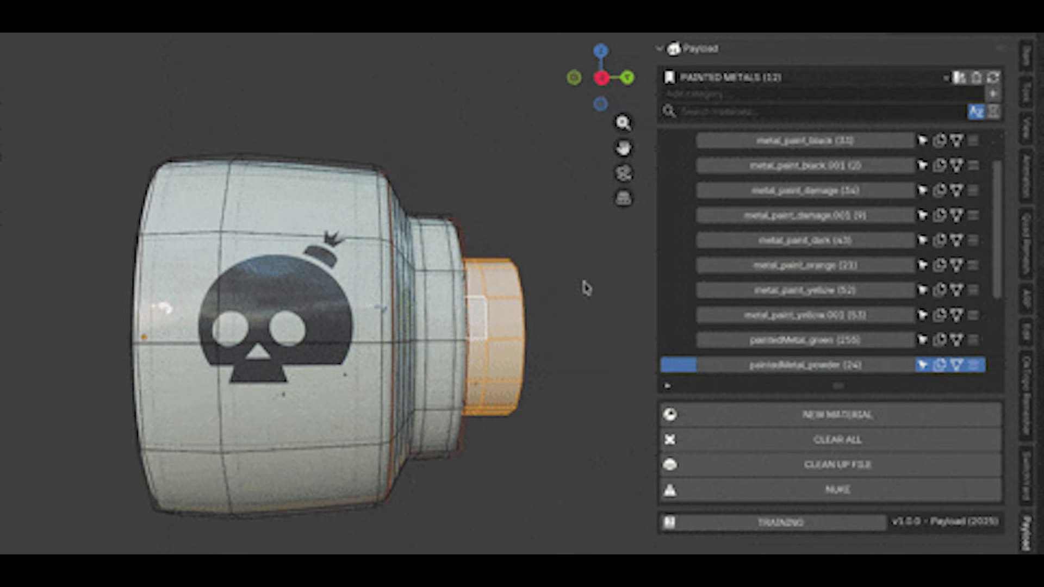
left_click(733, 217)
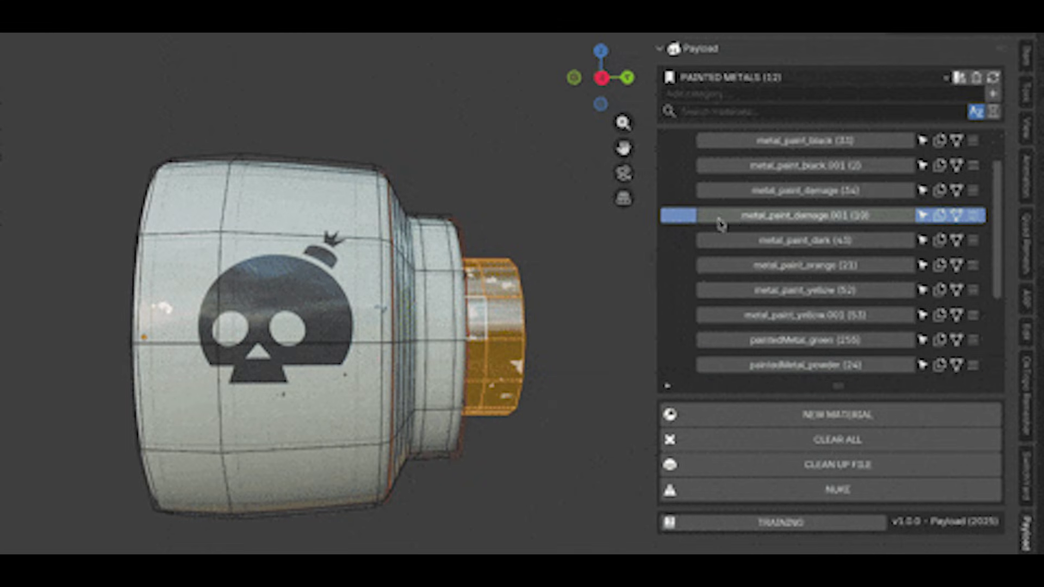
middle_click_drag(560, 245, 503, 247)
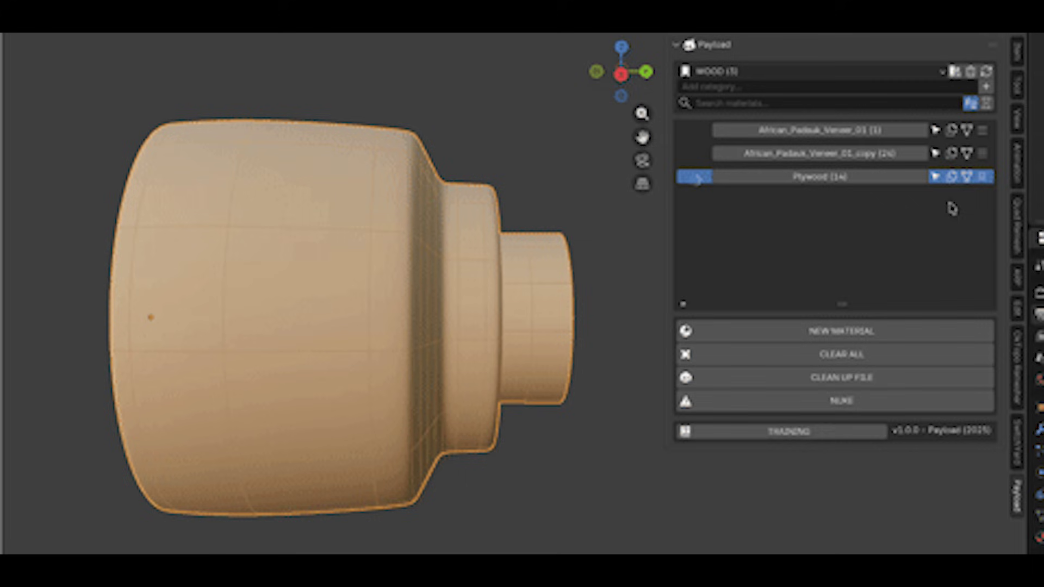
left_click(968, 177)
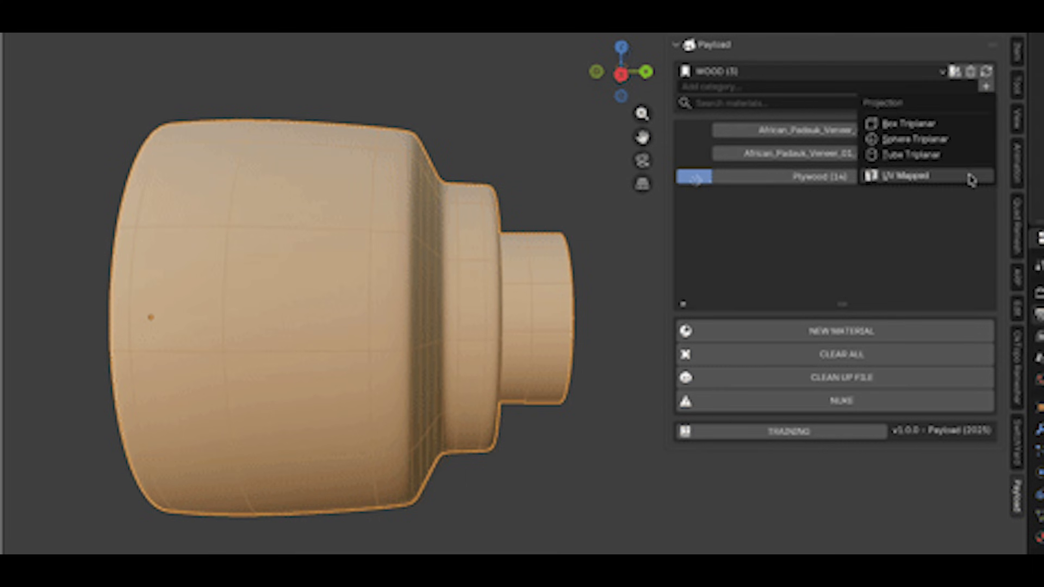
left_click(949, 124)
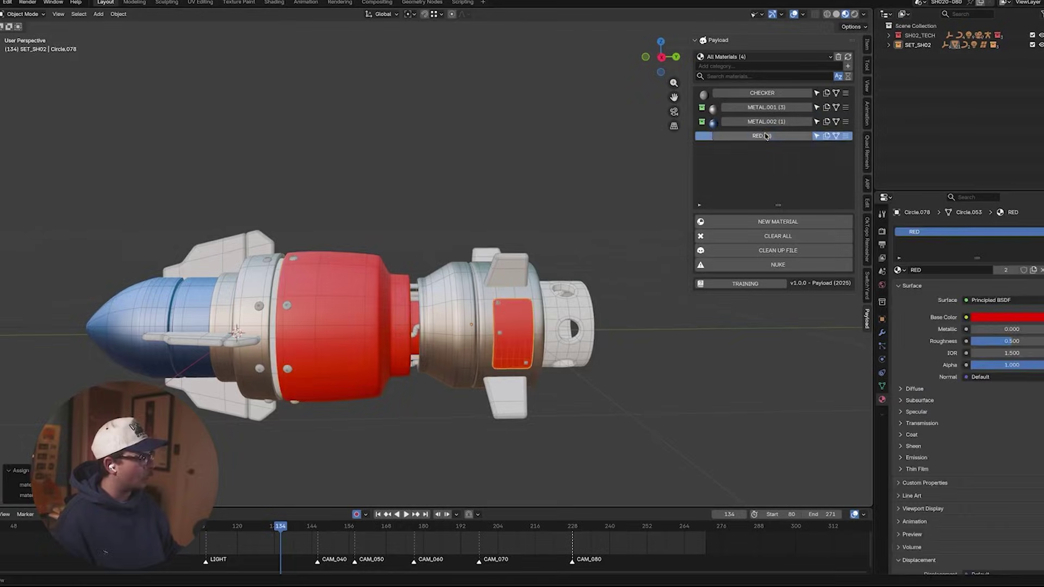
Clear materials from all 22 rocket objects with CLEAR ALL, then duplicate a foliage blob.
scroll(460, 304, "down", 2)
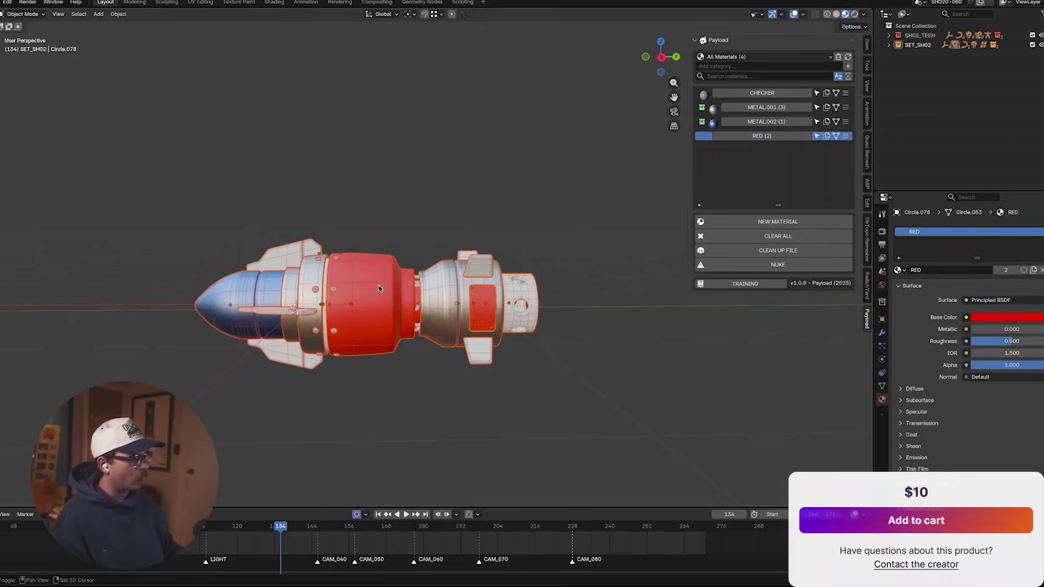
left_click(736, 240)
scroll(546, 224, "up", 2)
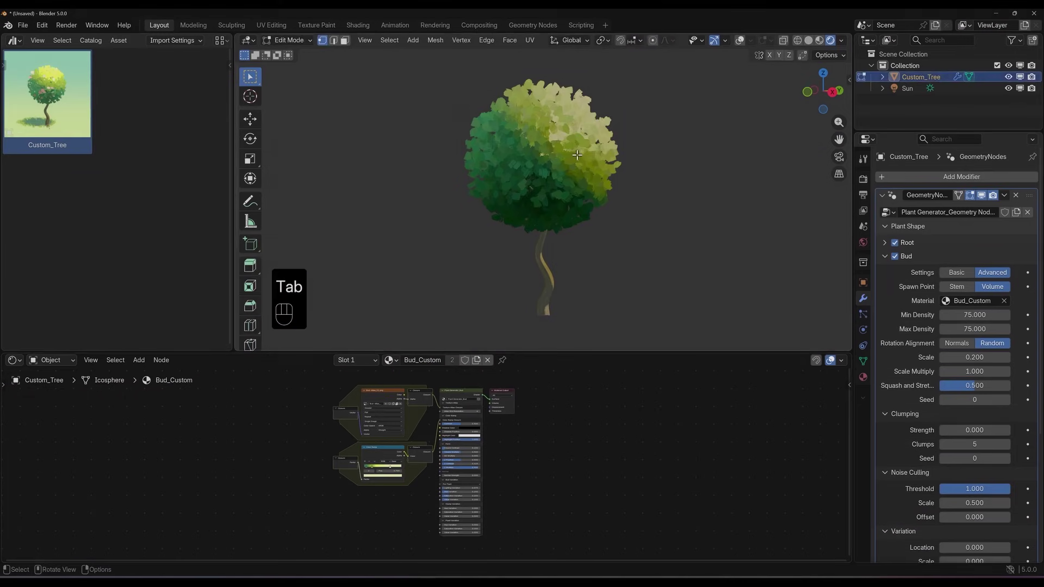
key("shift+d")
Scale, move and duplicate foliage blobs on the tree, undoing the last change.
key("s")
key("g")
key("shift+d")
key("s")
key("g")
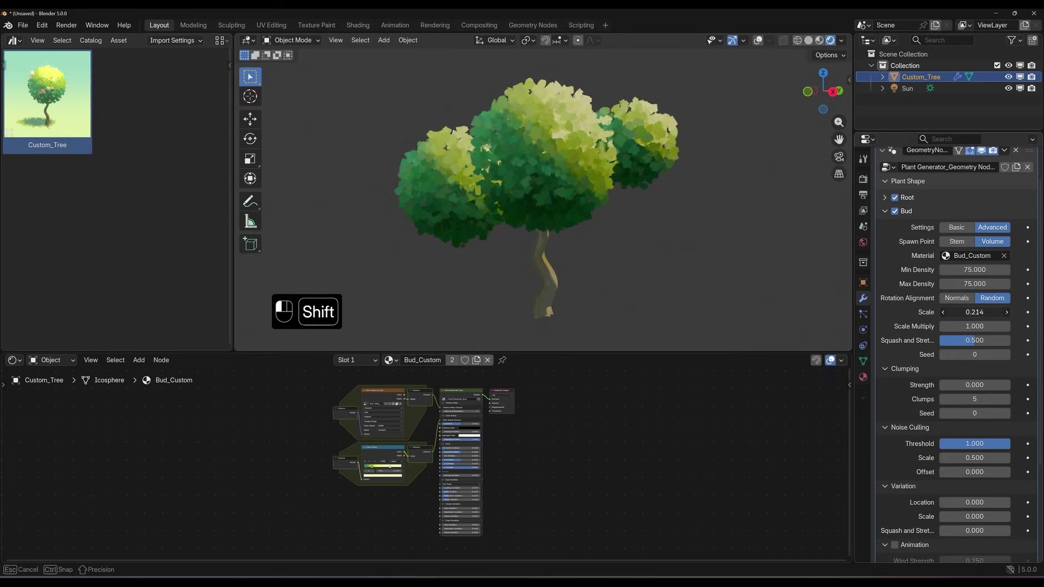
key("ctrl+z")
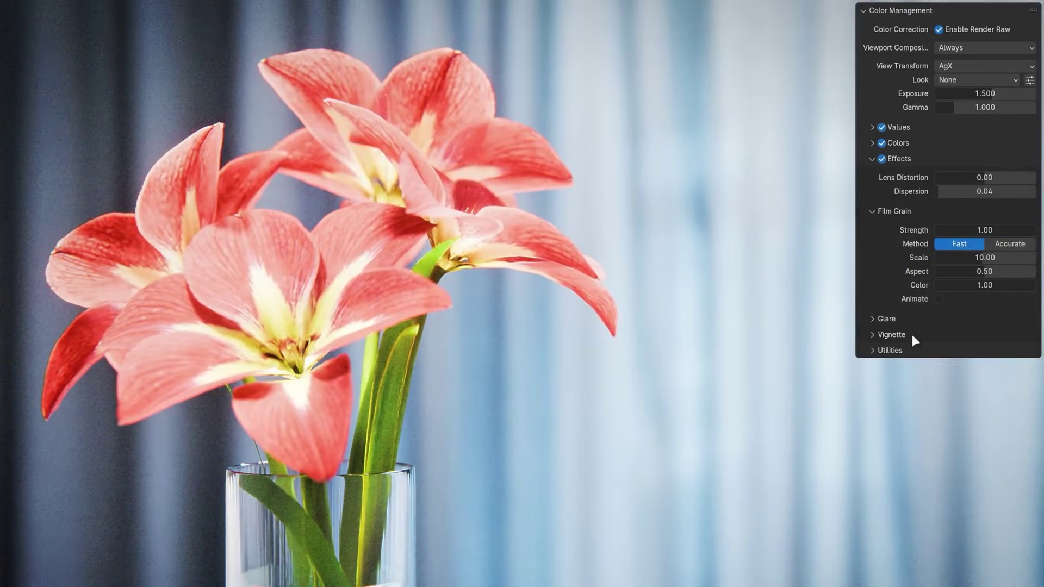
Set Render Raw film grain to Accurate with scale 8.00 and 5 steps.
left_click(1009, 243)
left_click(997, 258)
type("1")
key("Return")
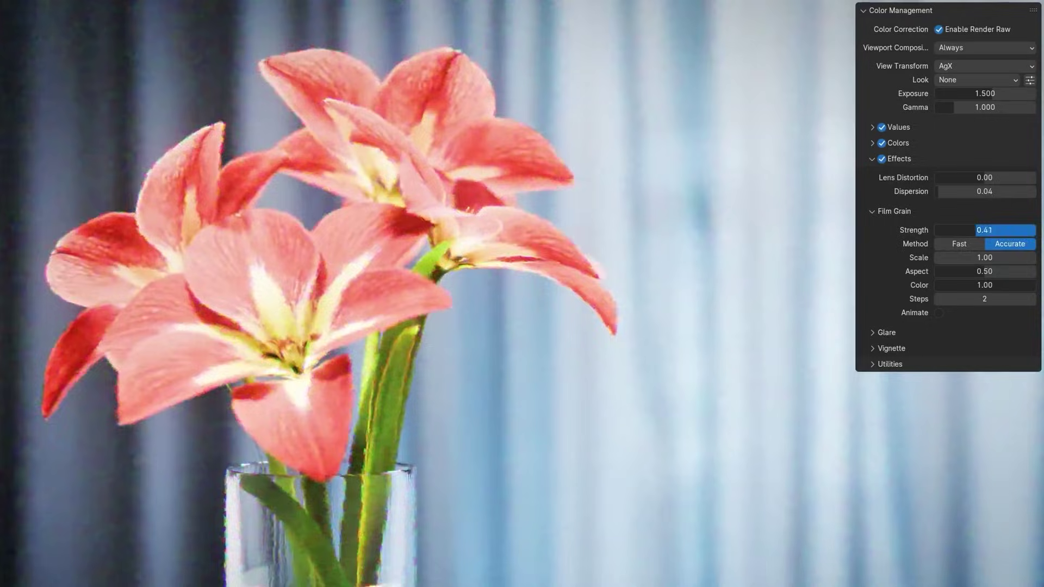
left_click_drag(984, 299, 1032, 303)
key("Return")
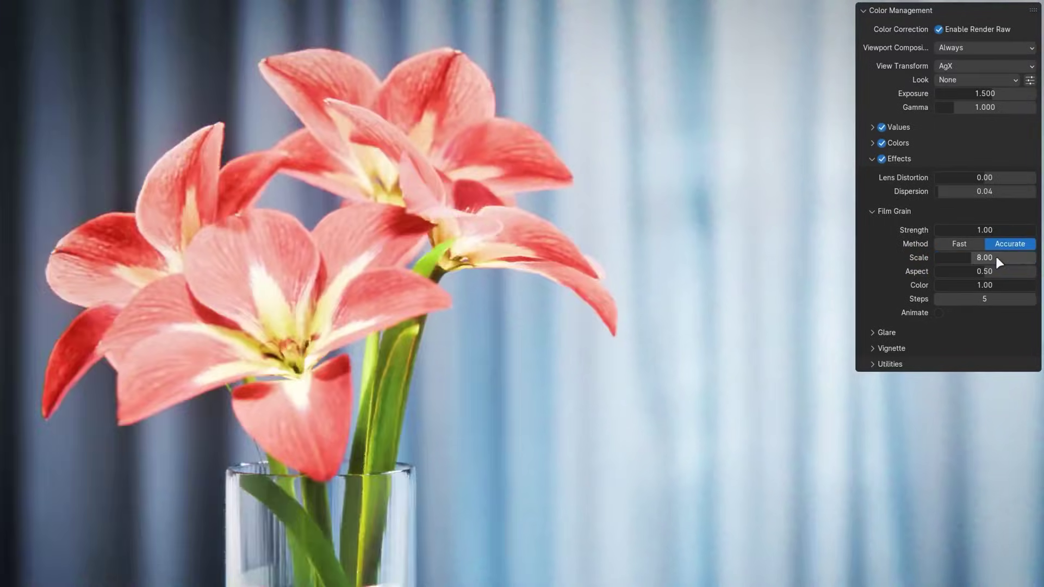